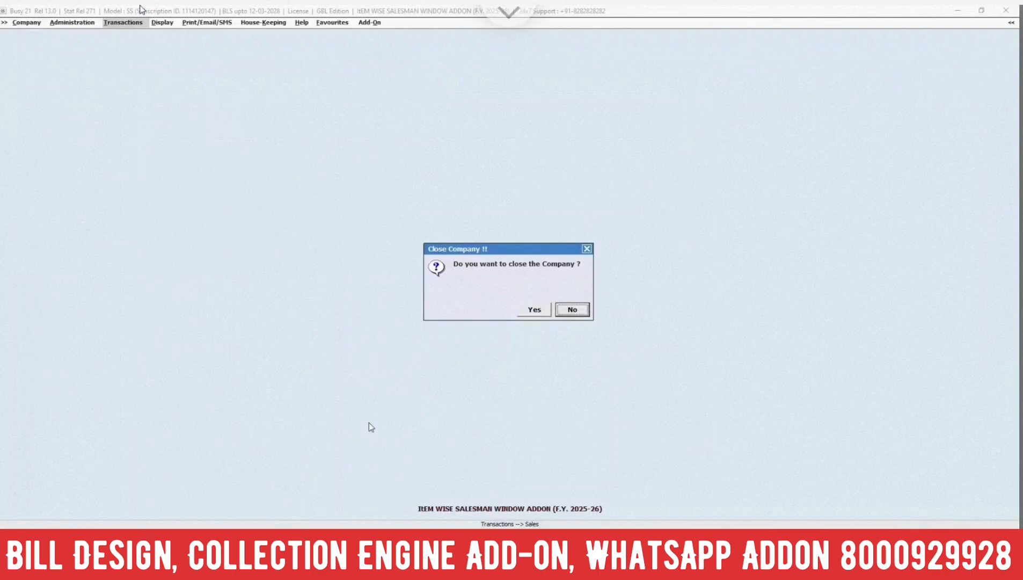
Open the configuration of Salesman/Broker-wise Reporting in the Accounts section of Features / Options
key(Escape)
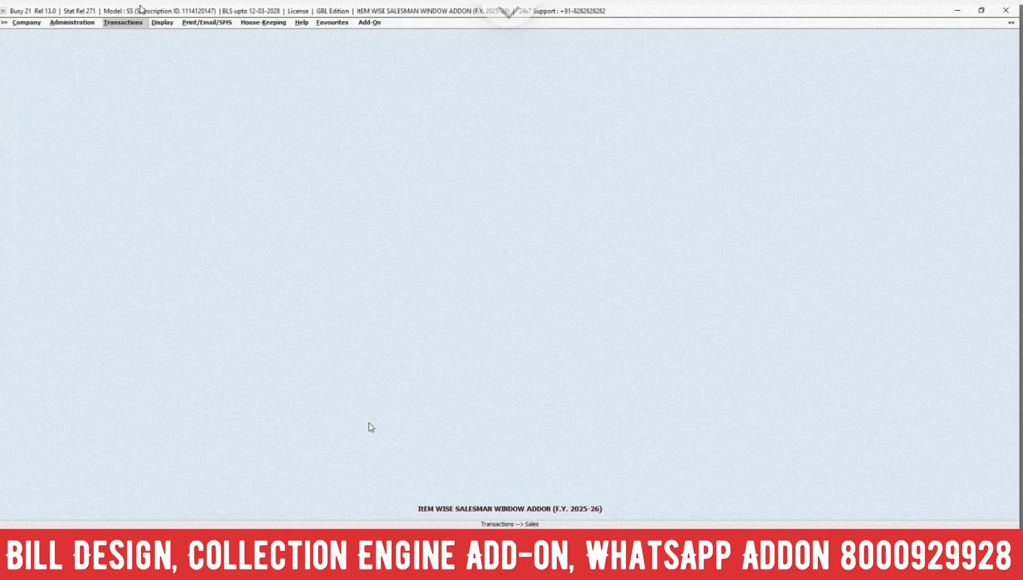
key(Left)
key(Up)
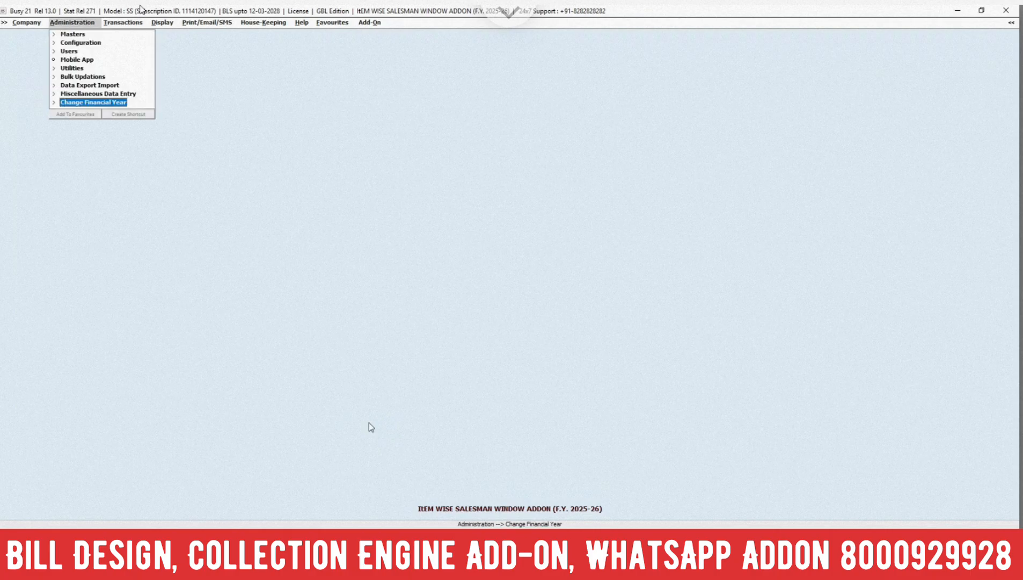
key(Down)
key(Down)
key(Return)
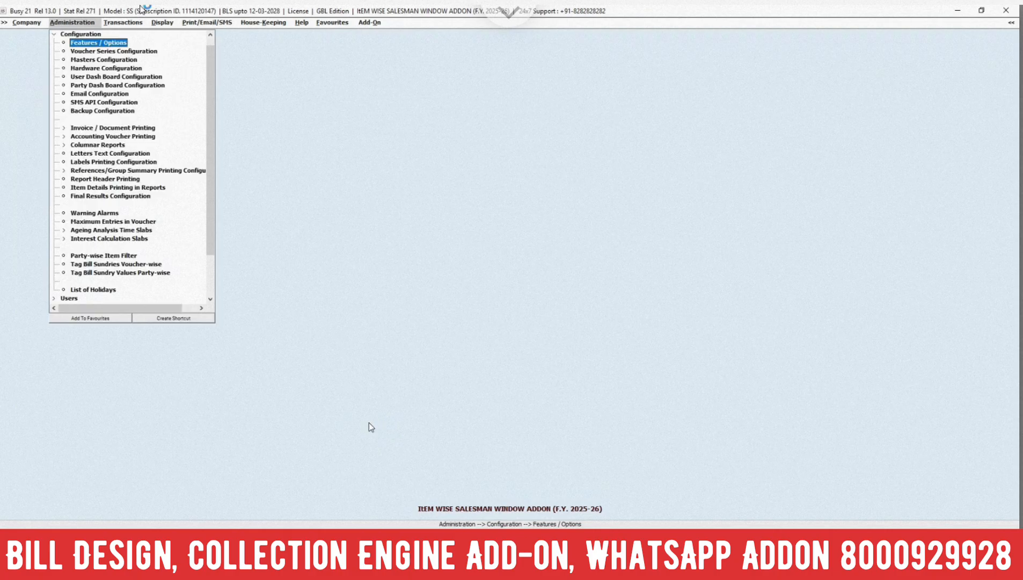
key(Return)
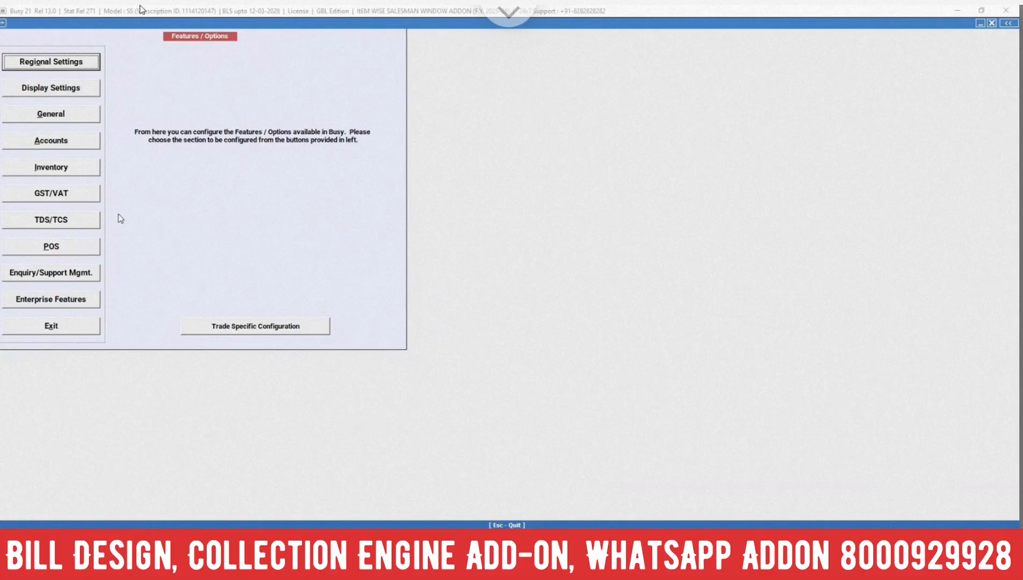
click(61, 142)
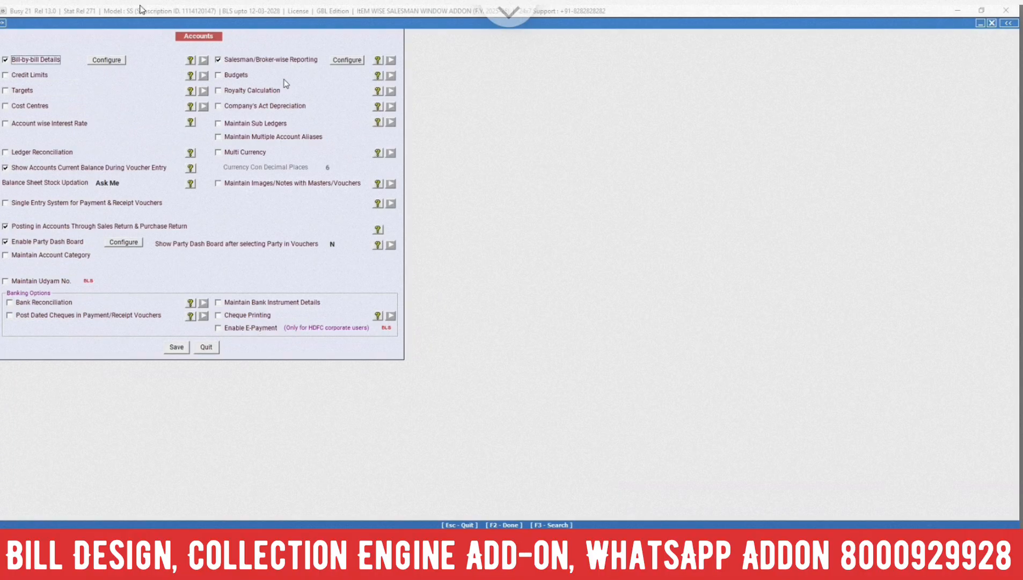
click(349, 61)
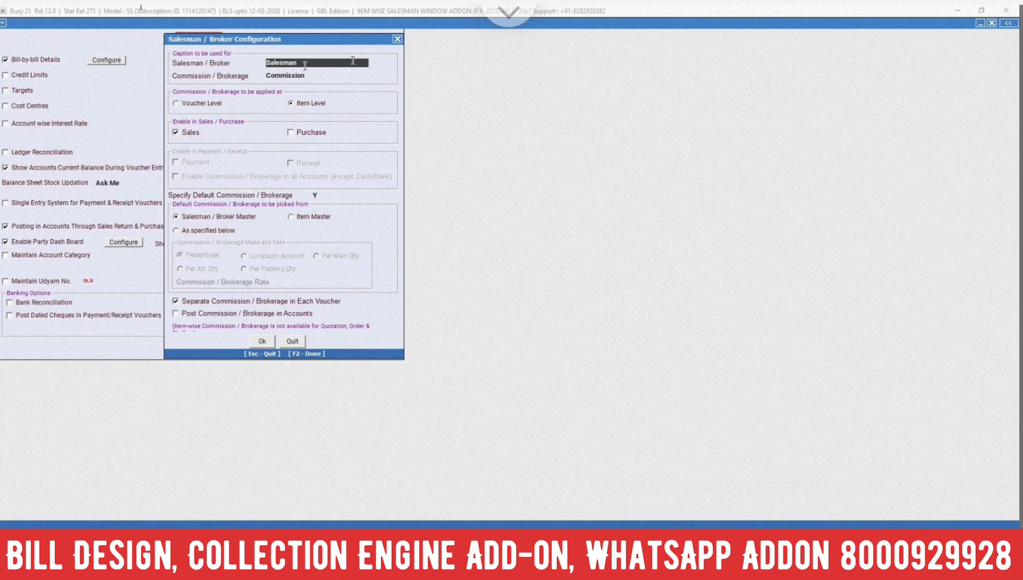
Confirm the salesman configuration with commission at Item Level and enabled for Sales, and save the Accounts options
drag(305, 65, 262, 66)
click(185, 136)
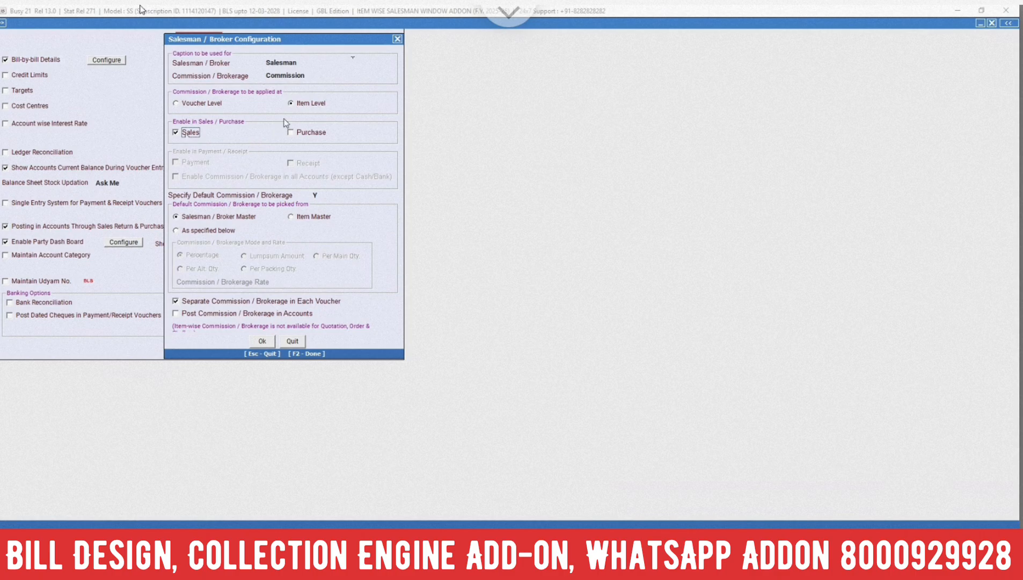
click(262, 341)
click(180, 346)
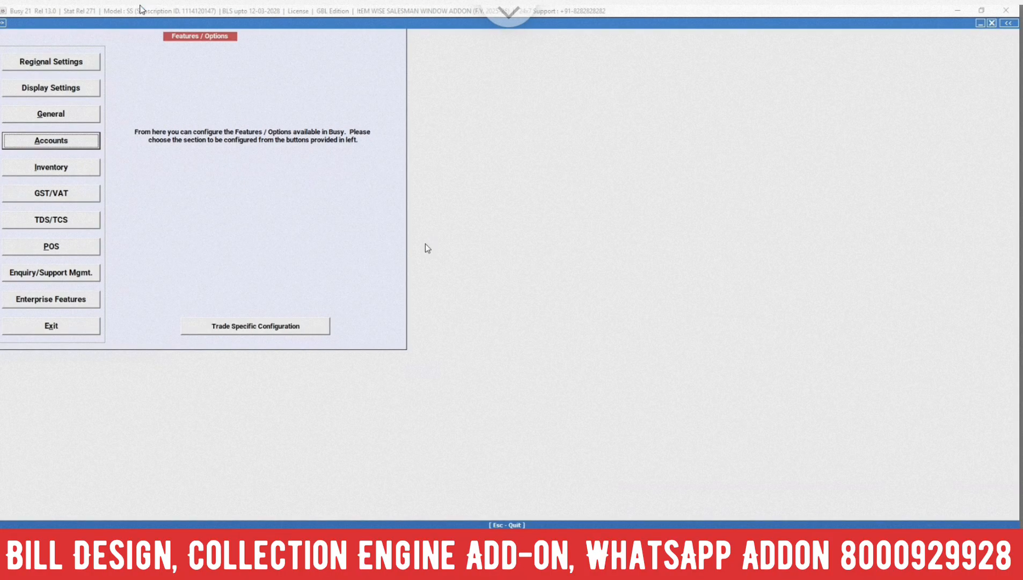
key(Escape)
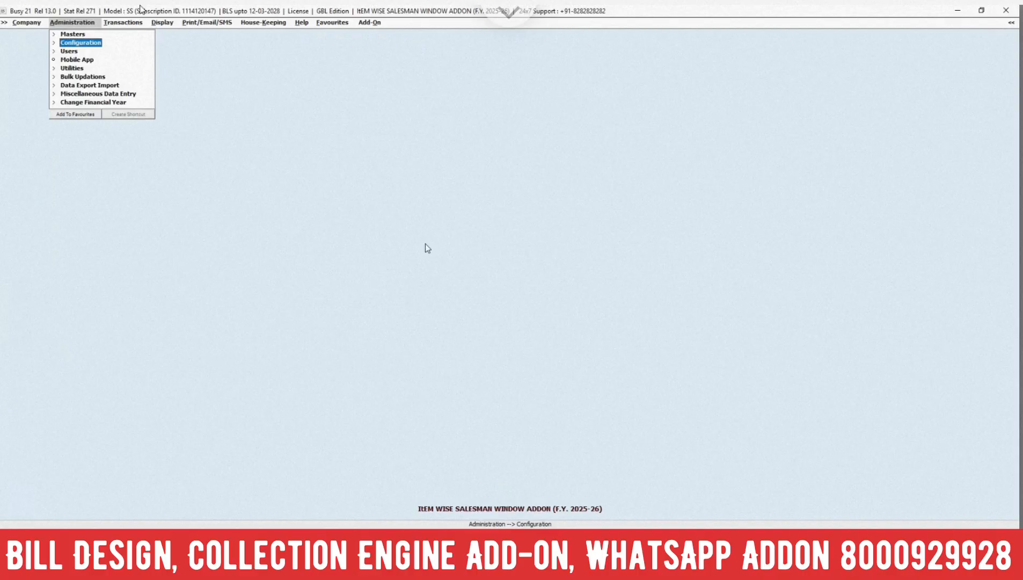
View the blank form for adding a salesman master and close it without entering anything
key(Up)
key(Return)
key(Down)
key(Down)
key(Down)
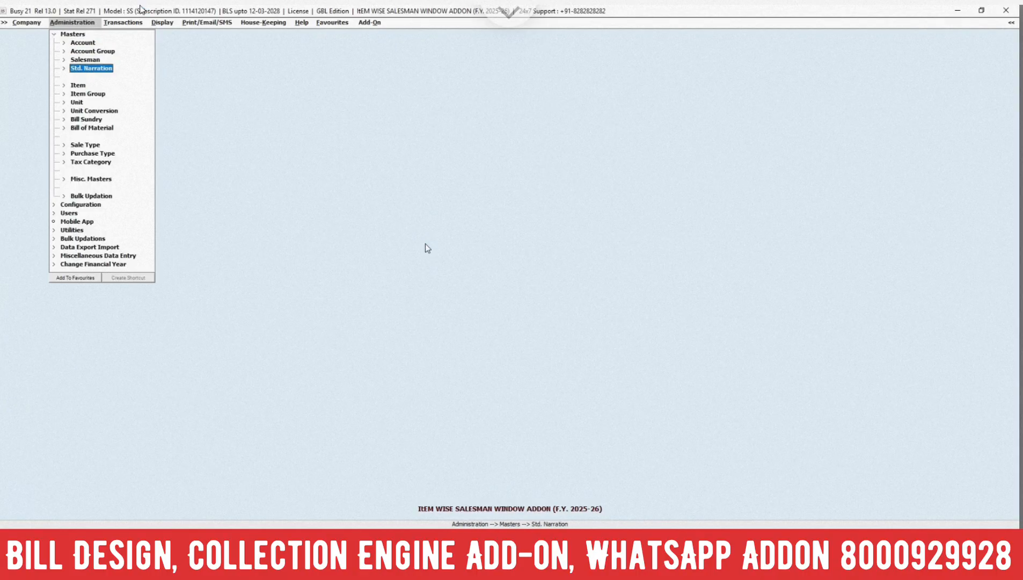
key(Up)
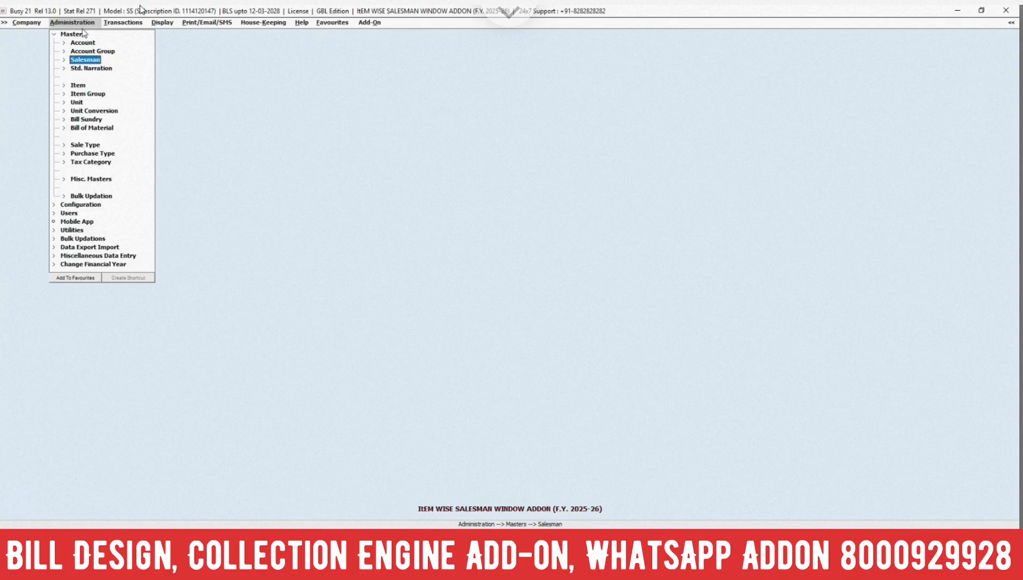
click(85, 59)
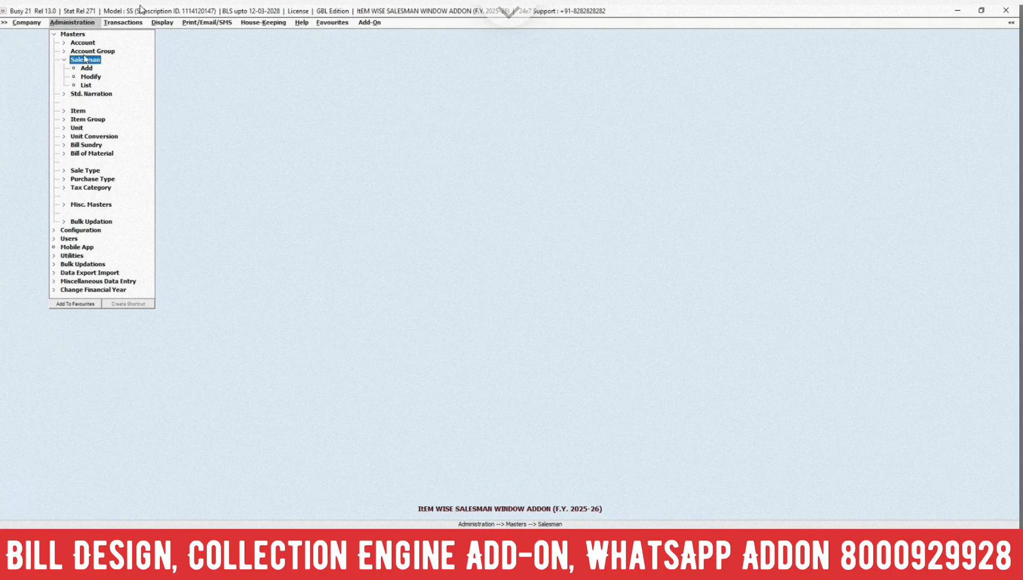
click(86, 67)
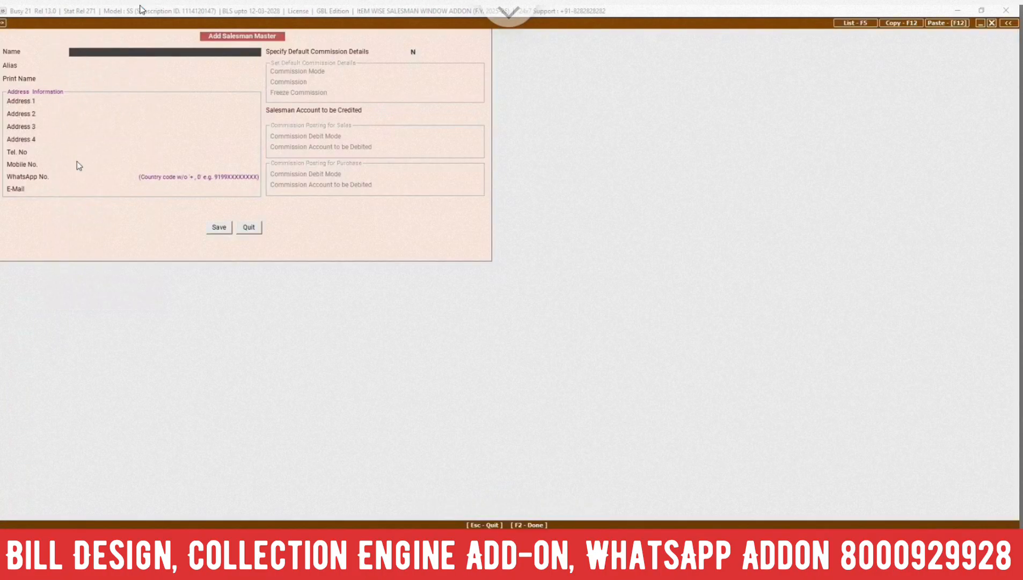
click(253, 228)
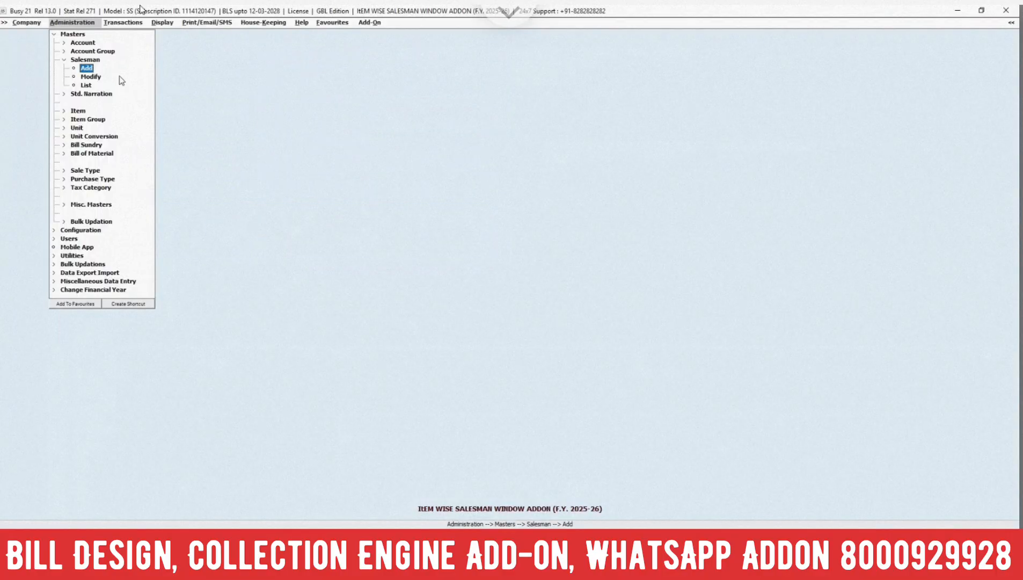
View the list of existing salesman masters available for modification and close it
click(119, 76)
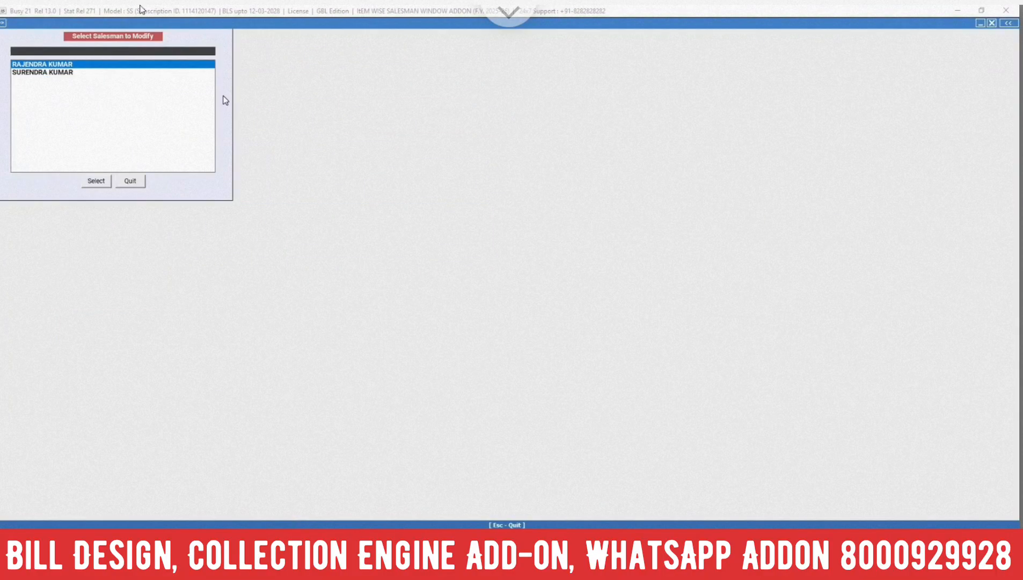
key(Down)
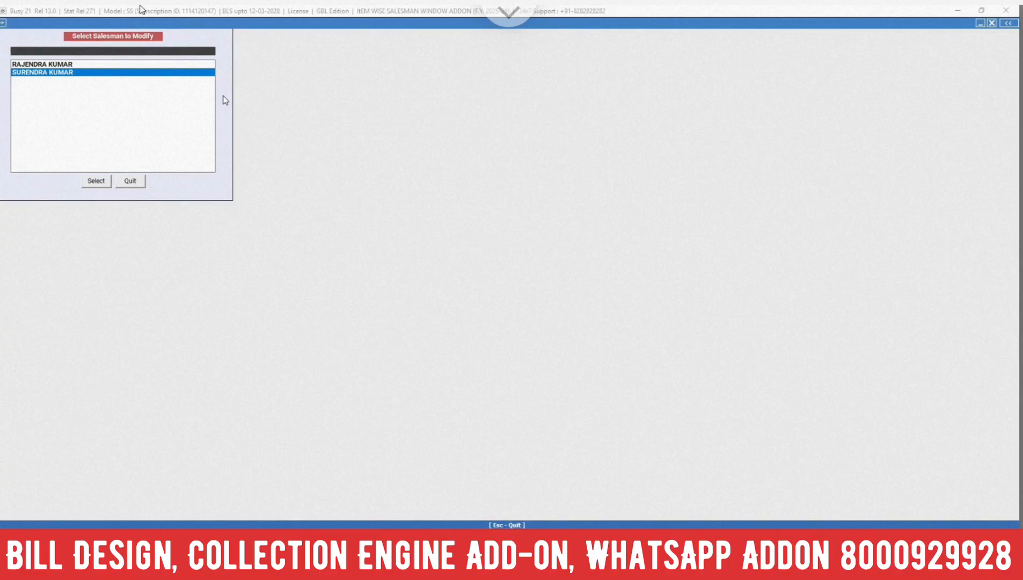
key(Escape)
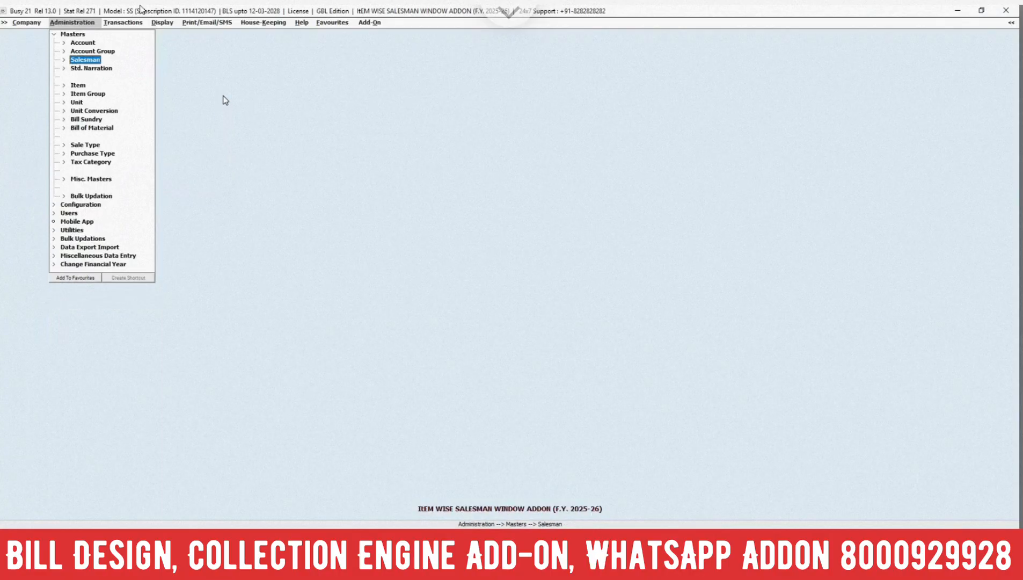
key(Escape)
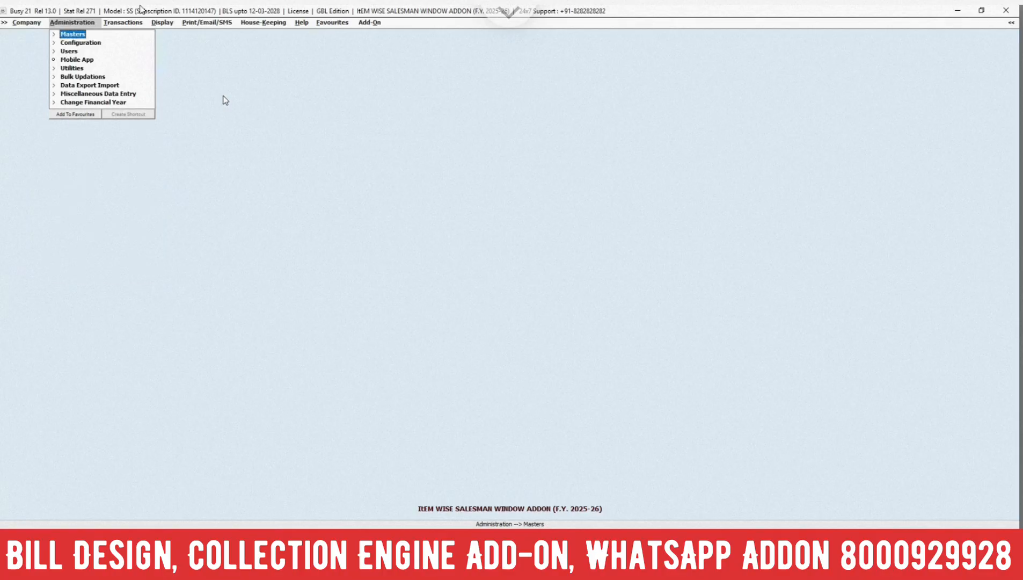
key(Right)
key(Left)
click(88, 44)
key(Escape)
Start a new sales voucher, keeping the default date and party and the Central-ItemWise sale type
key(Right)
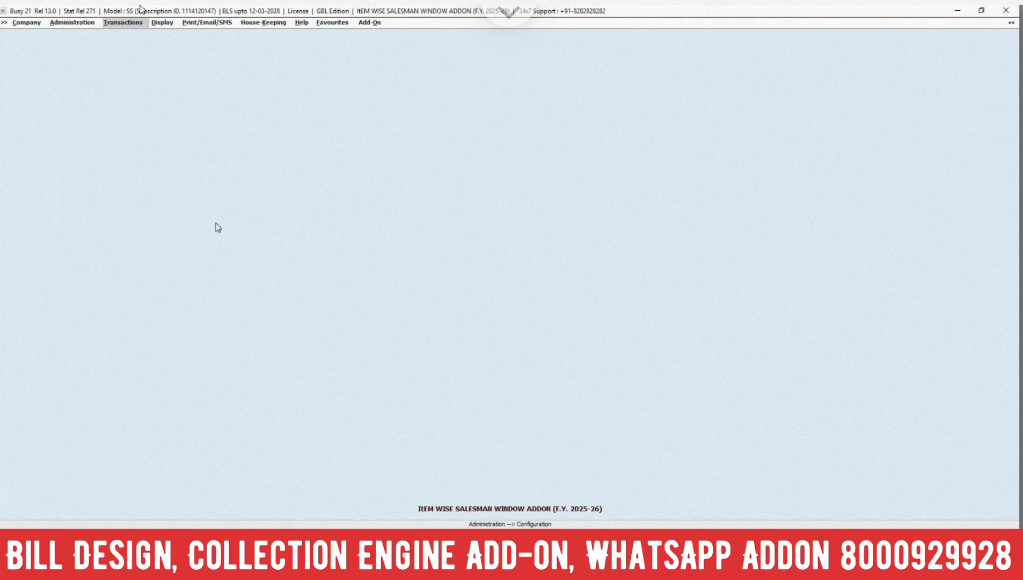
key(Down)
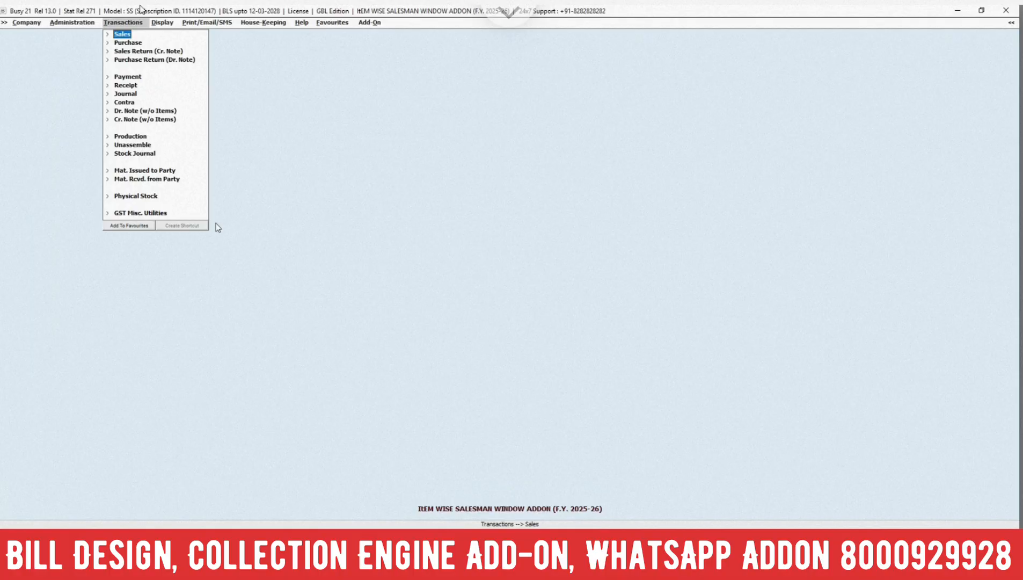
key(Return)
key(Return)
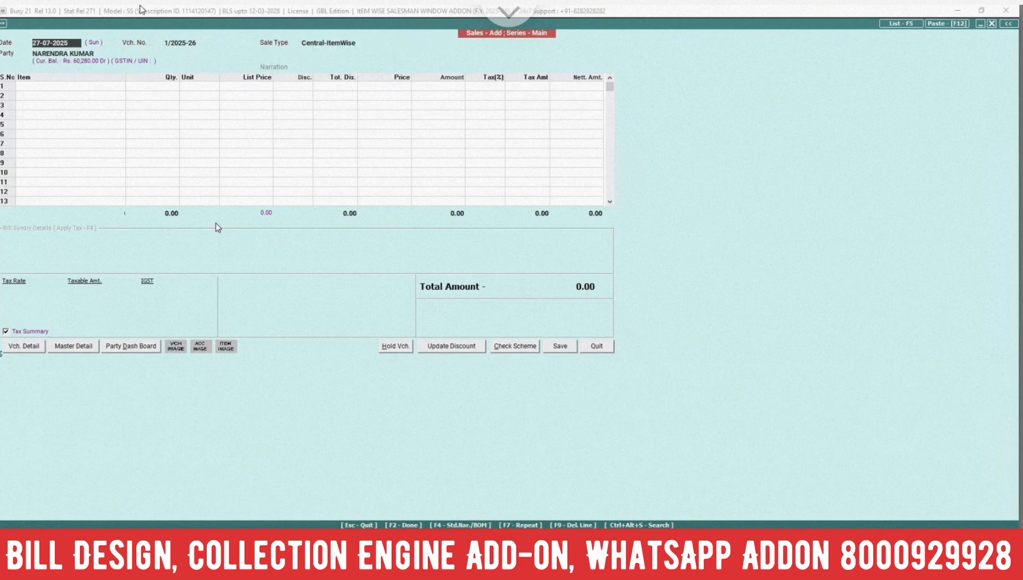
key(Return)
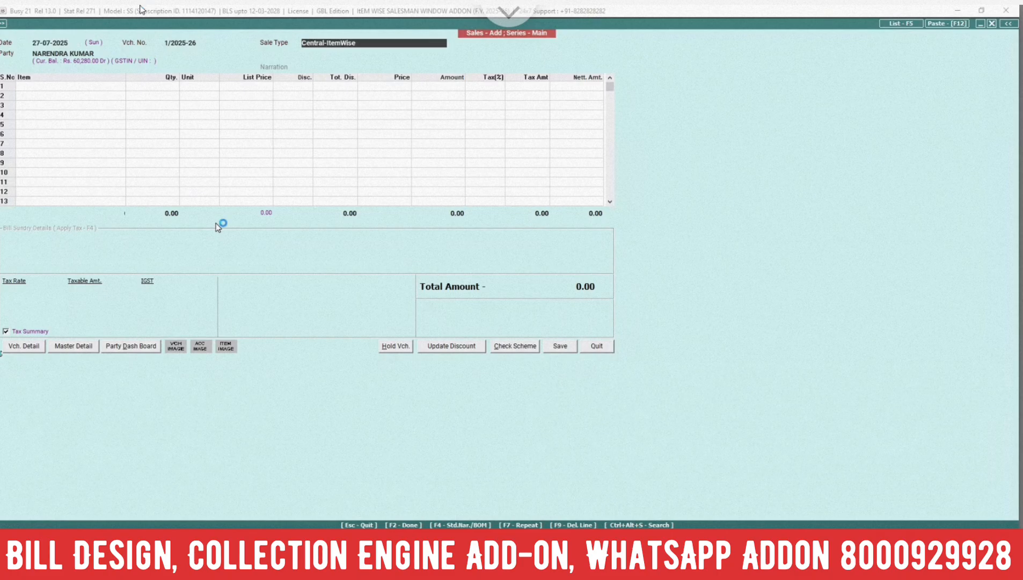
key(Return)
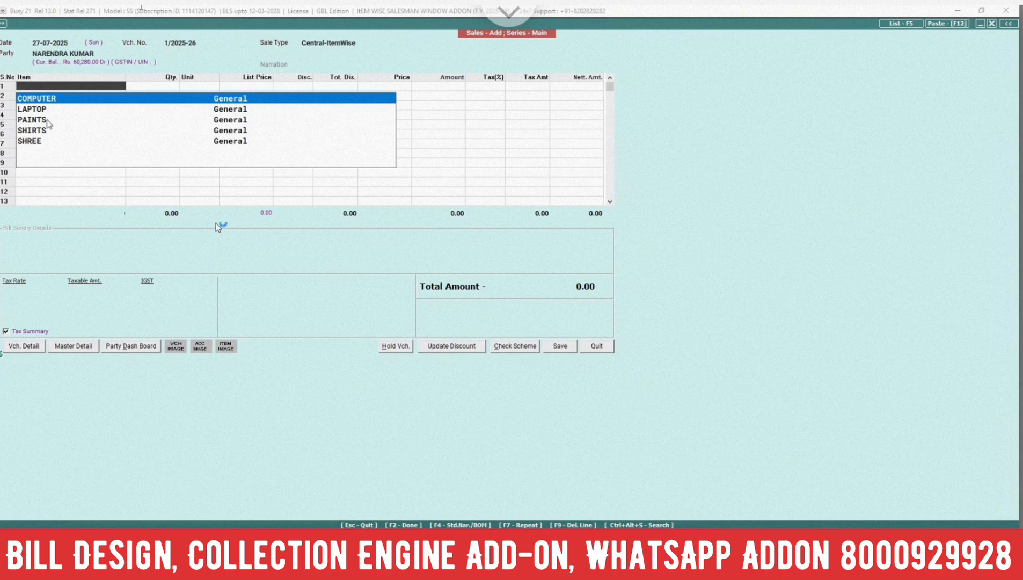
Enter the item COMPUTER on the first line with quantity 1 Pcs. and a list price of 35000
key(Return)
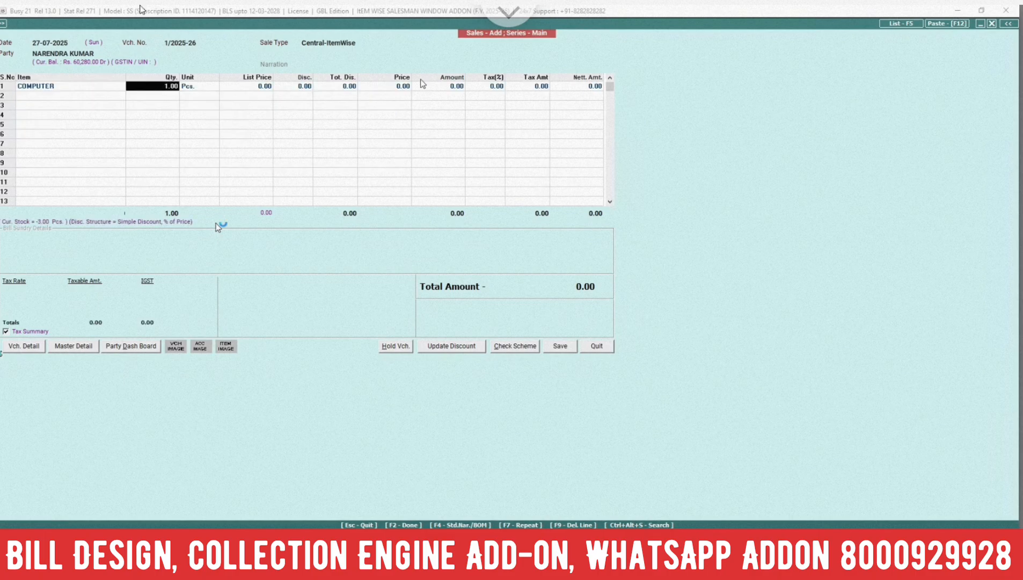
key(Return)
key(Return)
text(35000)
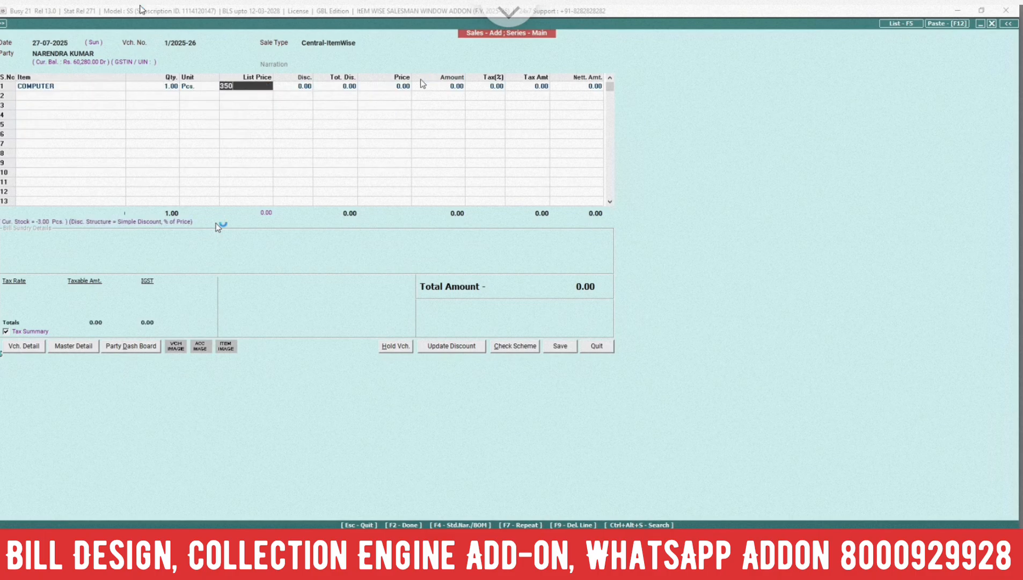
Assign the first listed salesman to the COMPUTER line with a Percentage commission of 10%
key(Return)
key(Return)
key(Return)
key(Return)
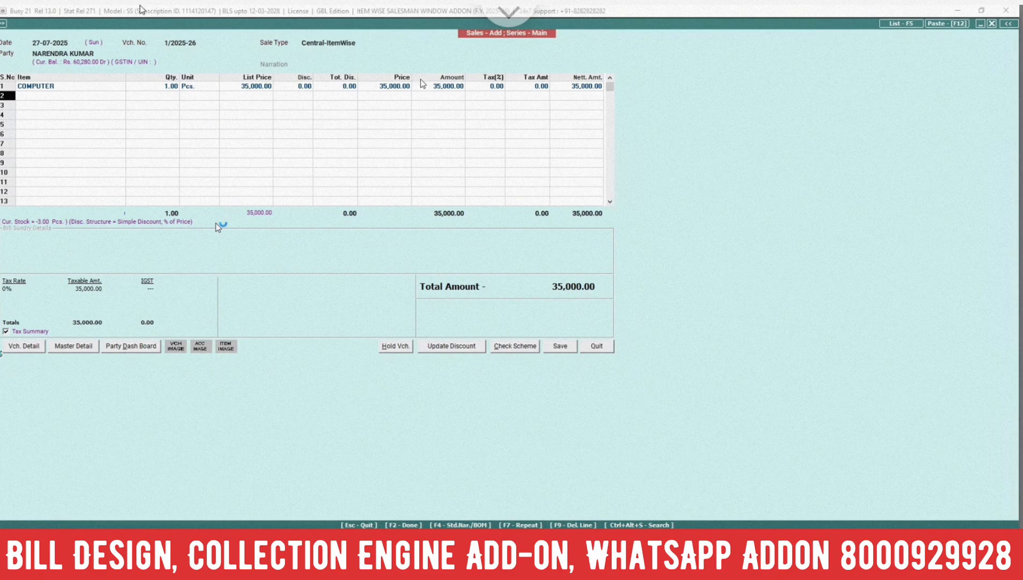
key(Return)
key(Down)
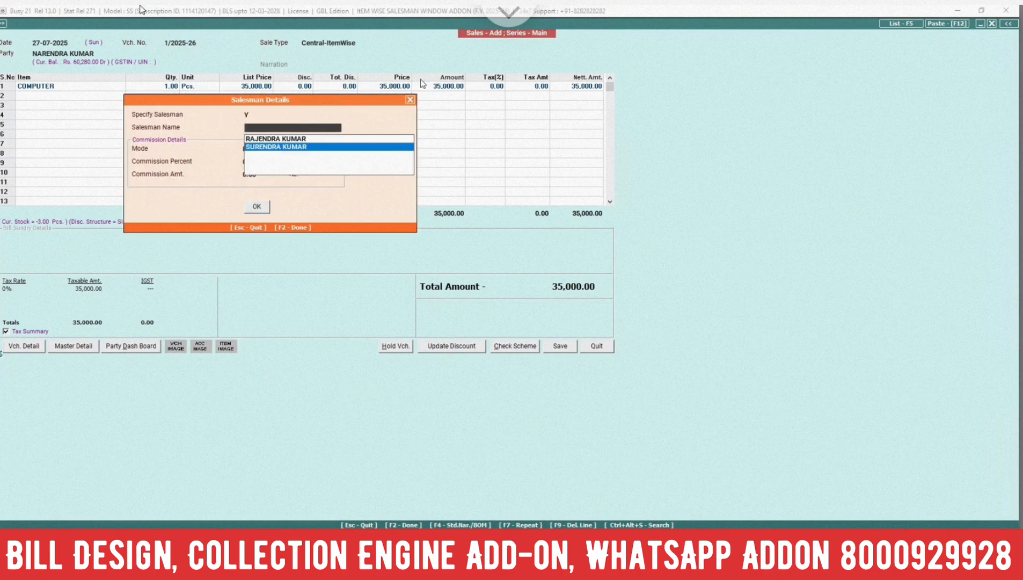
key(Up)
key(Return)
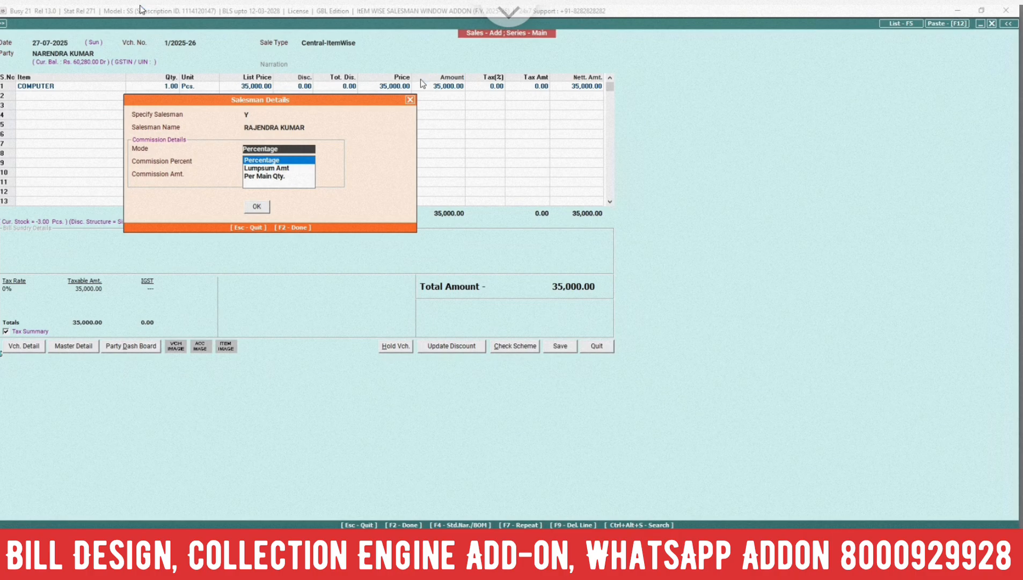
key(Return)
text(10)
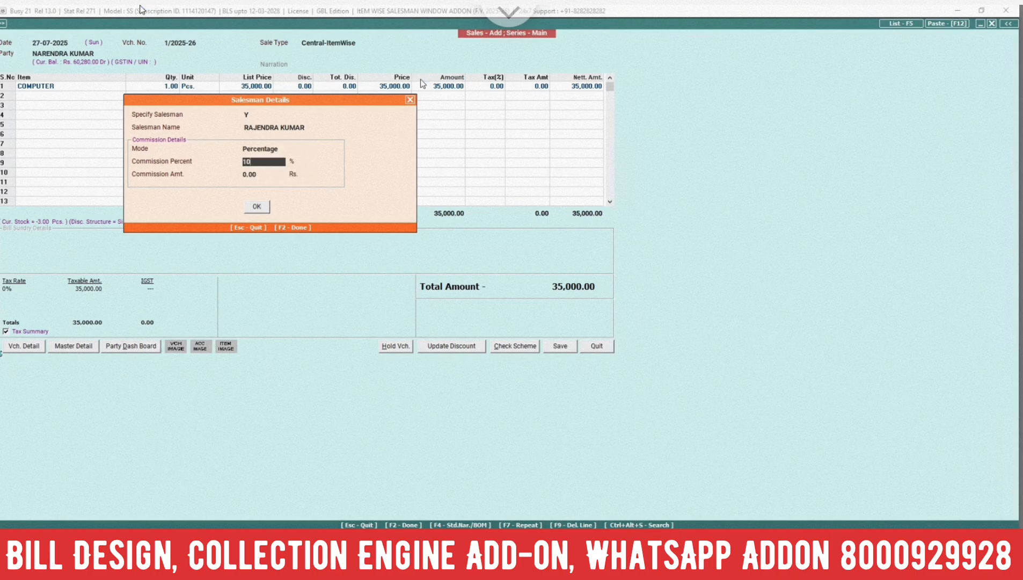
key(Return)
key(Return)
key(Return)
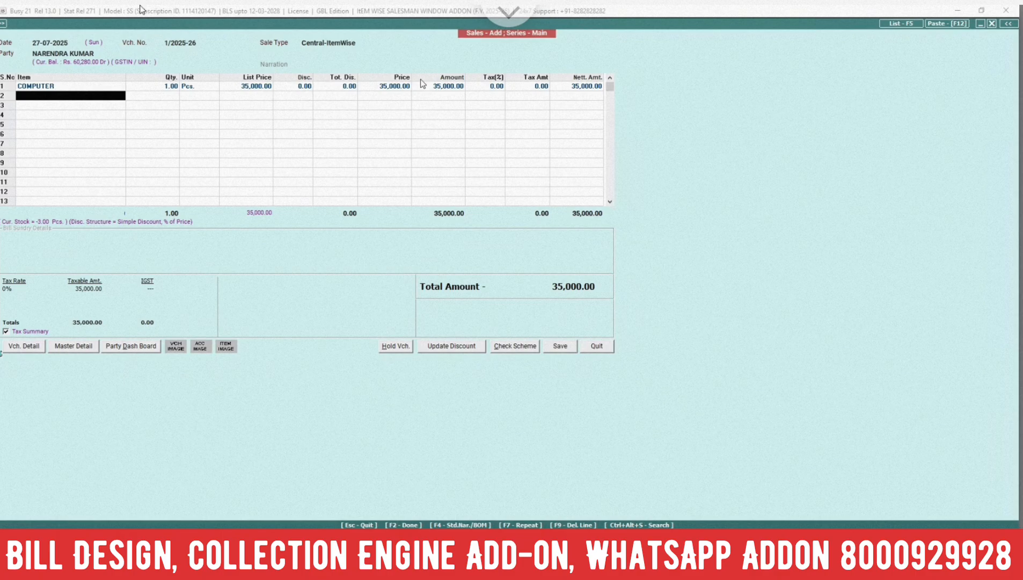
Save the sales voucher, accepting the central transaction and the New Ref. bill-by-bill adjustment, without printing the invoice
click(559, 346)
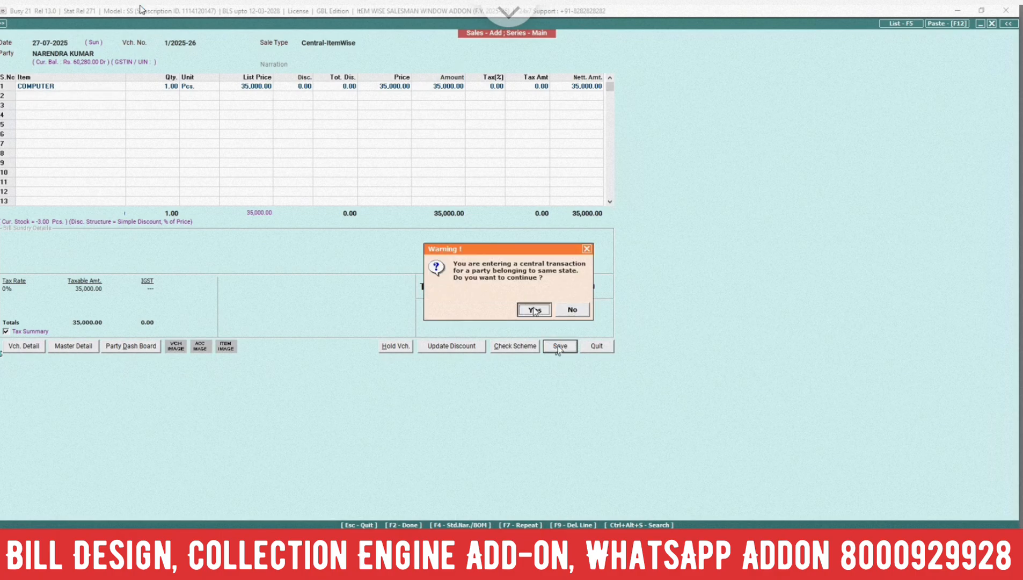
click(534, 310)
click(507, 306)
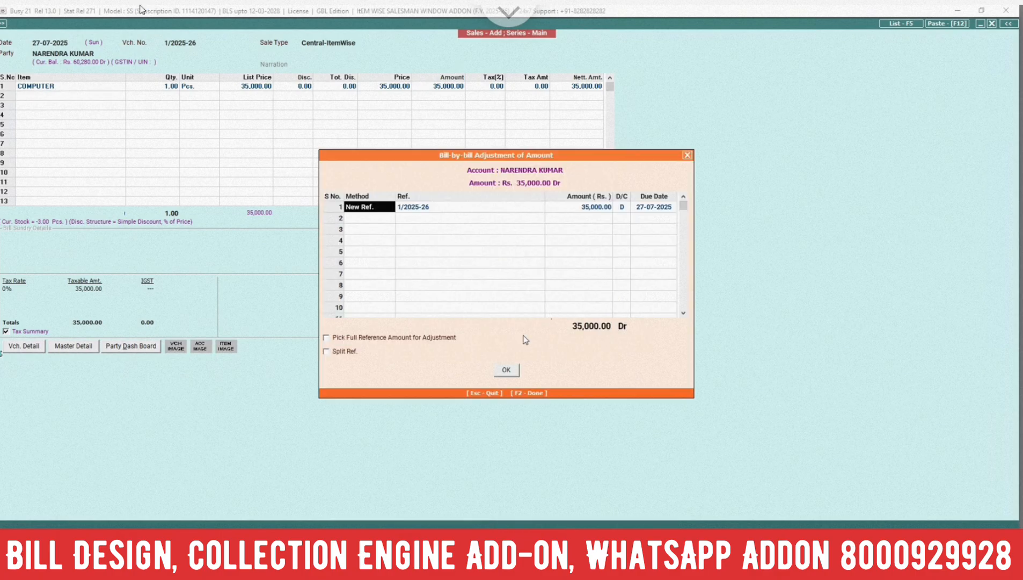
click(506, 371)
key(Tab)
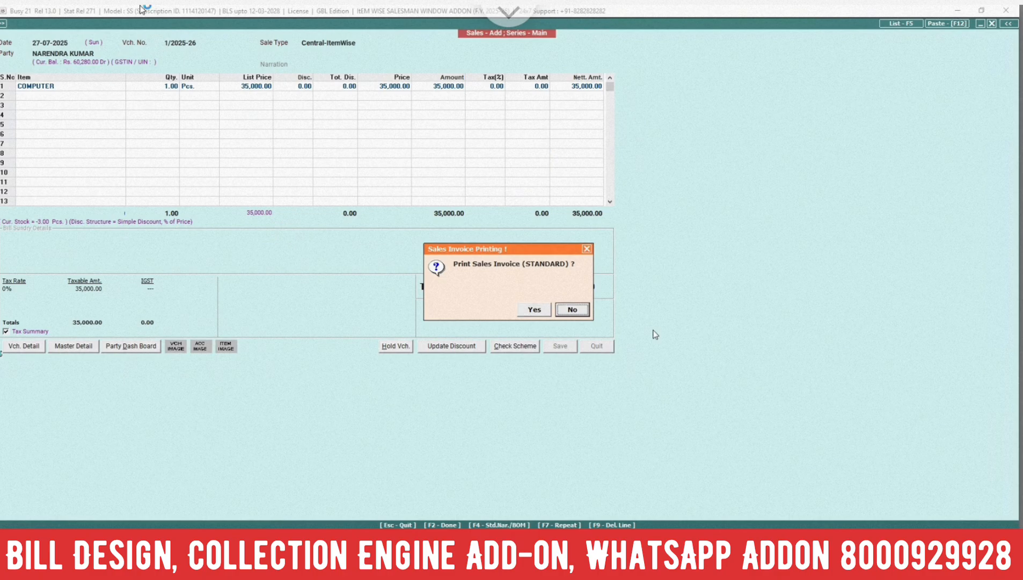
key(Return)
Change the new sales voucher's party to the last Sundry Creditors account among the matches
key(Return)
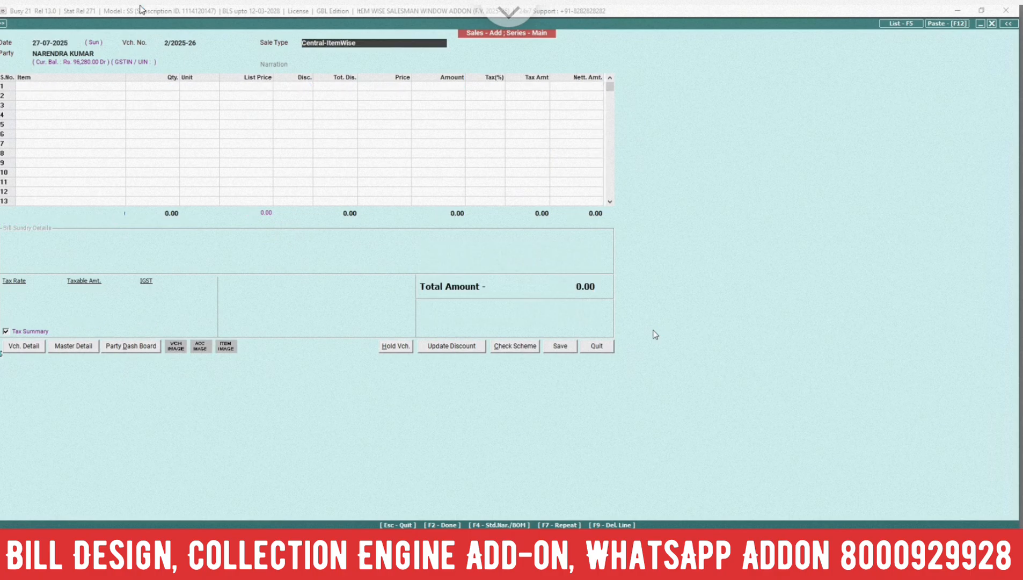
key(Return)
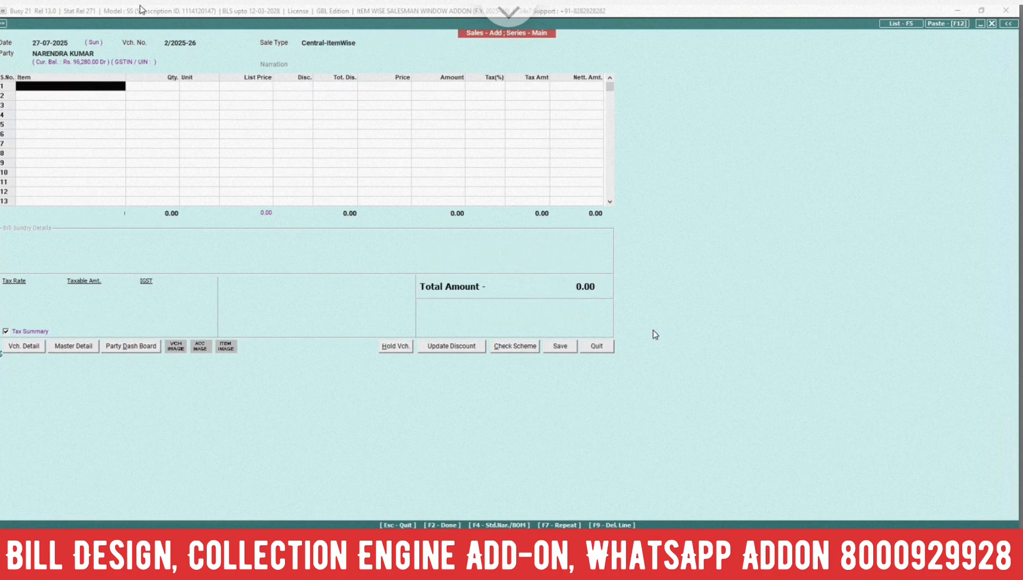
click(98, 52)
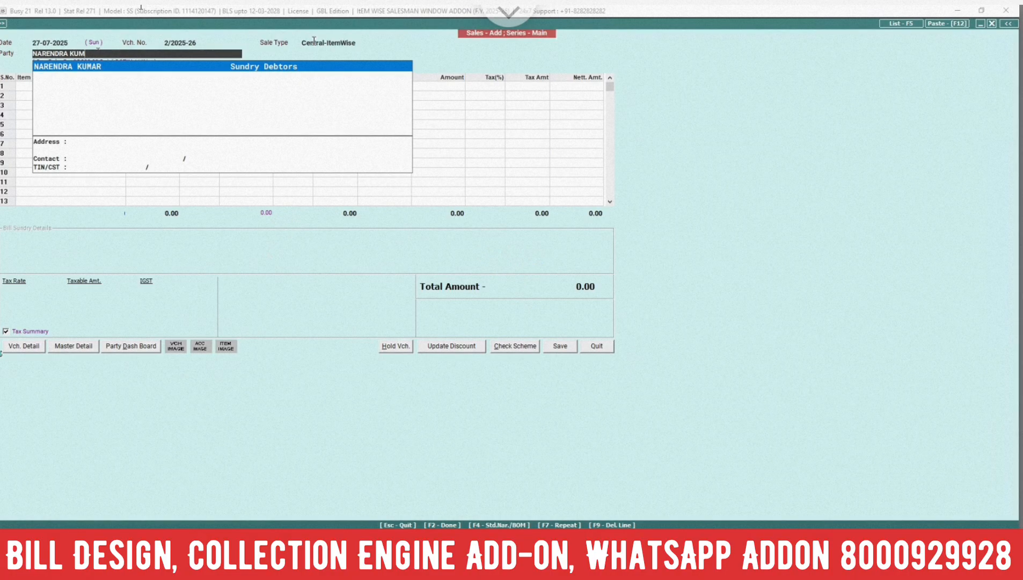
key(BackSpace)
key(BackSpace)
key(BackSpace)
key(BackSpace)
key(BackSpace)
key(BackSpace)
Change the voucher's sale type to Local-ItemWise
key(BackSpace)
key(BackSpace)
key(BackSpace)
key(BackSpace)
key(BackSpace)
key(BackSpace)
key(BackSpace)
key(BackSpace)
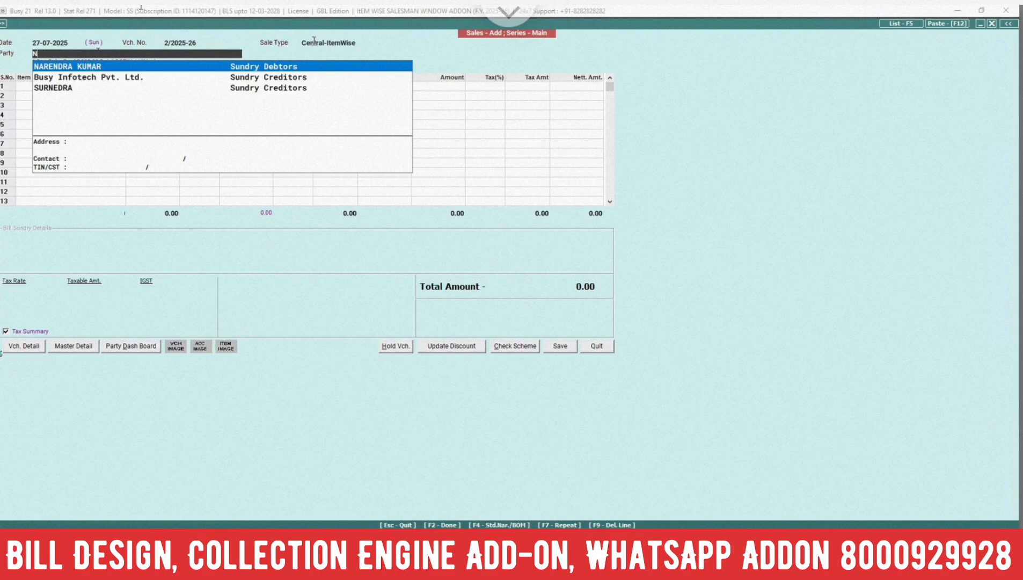
key(Down)
key(Return)
key(BackSpace)
key(BackSpace)
key(BackSpace)
key(BackSpace)
key(BackSpace)
key(BackSpace)
key(BackSpace)
key(BackSpace)
key(BackSpace)
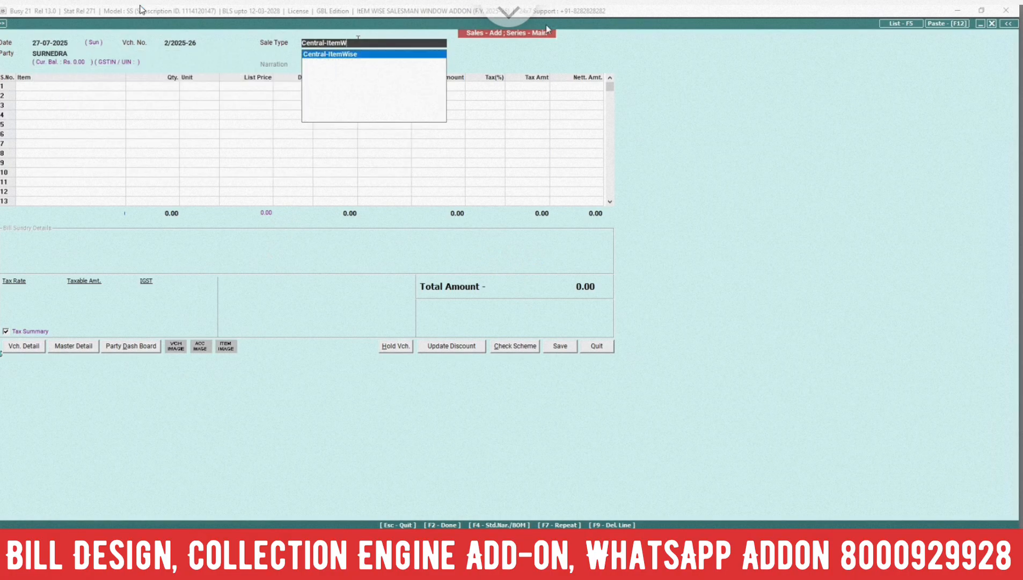
key(BackSpace)
key(BackSpace)
key(BackSpace)
key(BackSpace)
key(BackSpace)
key(BackSpace)
key(BackSpace)
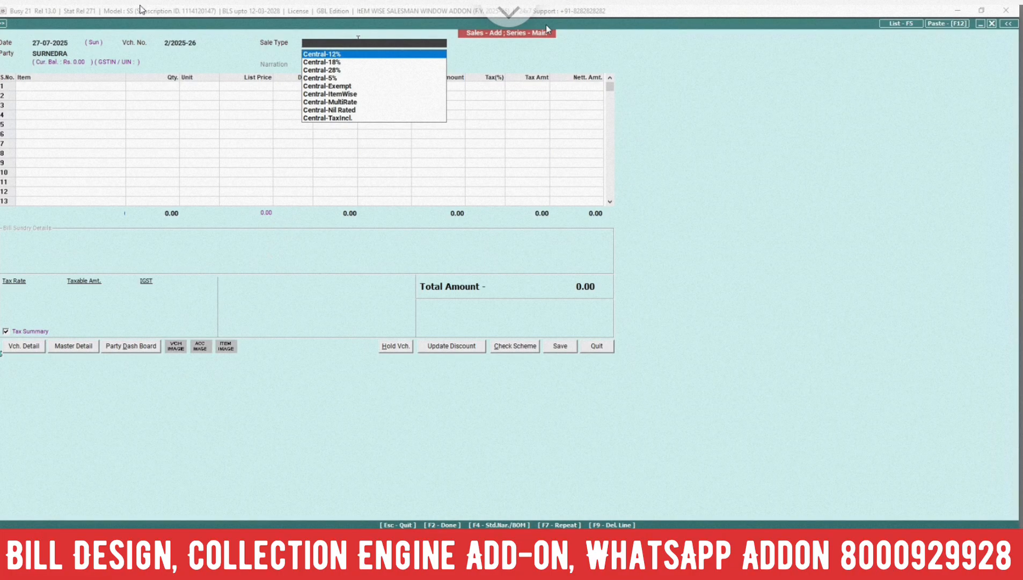
text(IT)
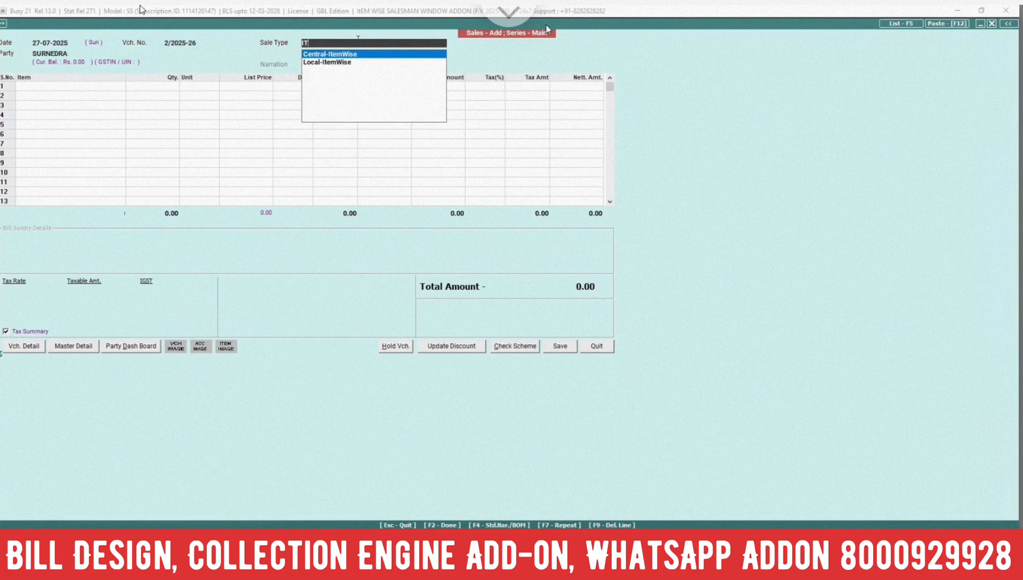
key(Down)
key(Return)
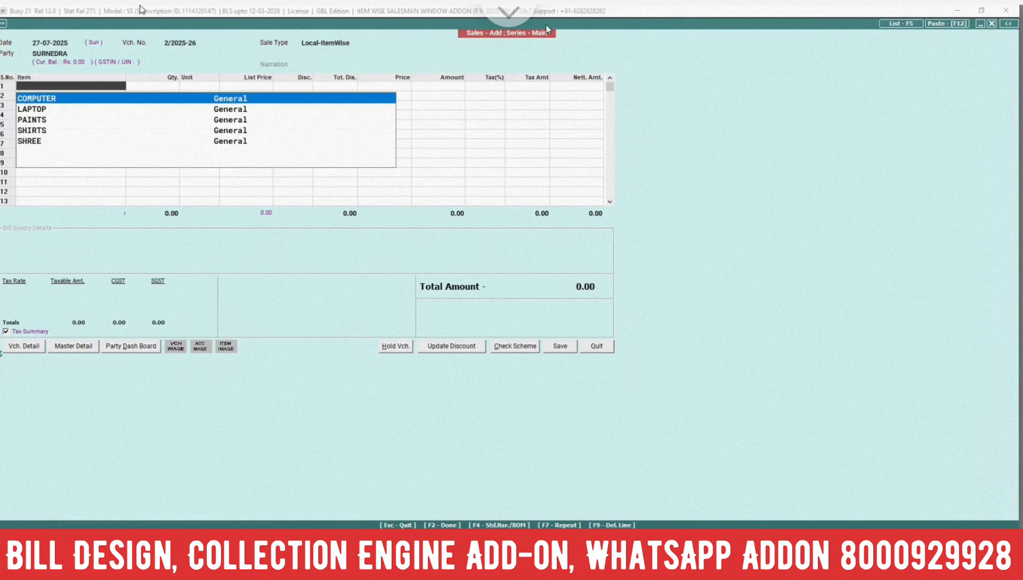
Enter the item LAPTOP on the first voucher line with quantity 2 Pcs
key(Down)
key(Down)
key(Down)
key(Down)
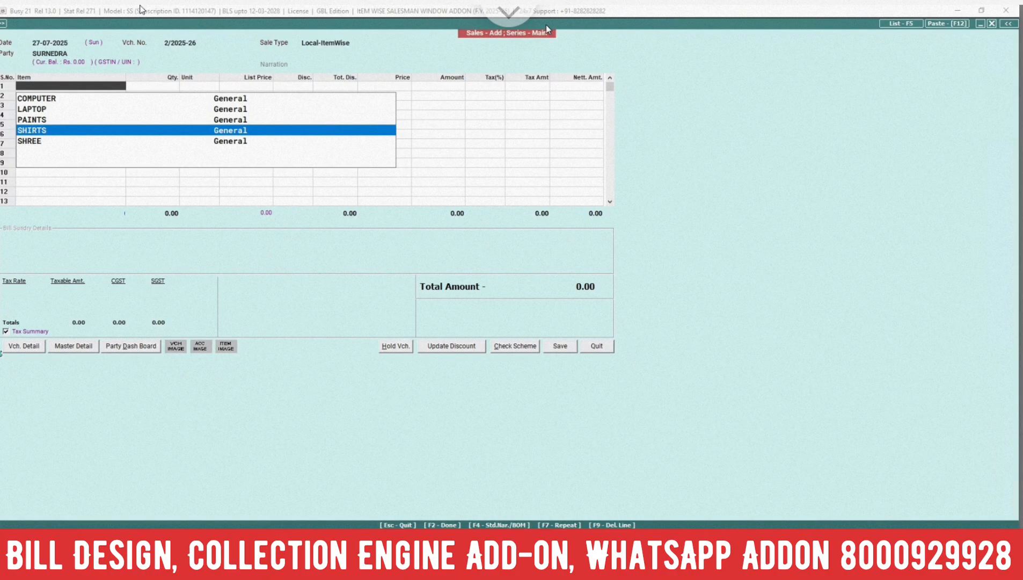
key(Up)
key(Up)
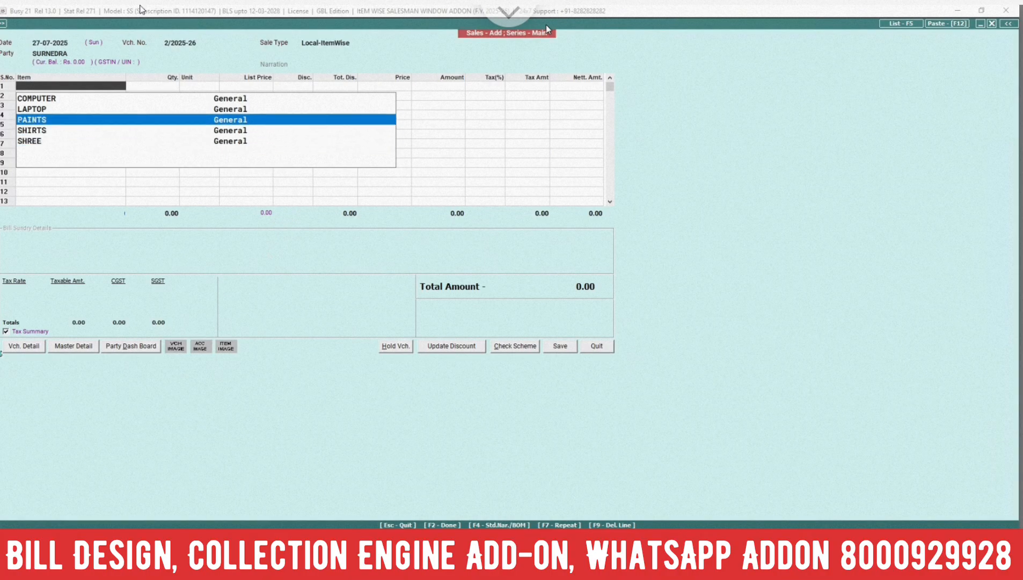
key(Up)
key(Return)
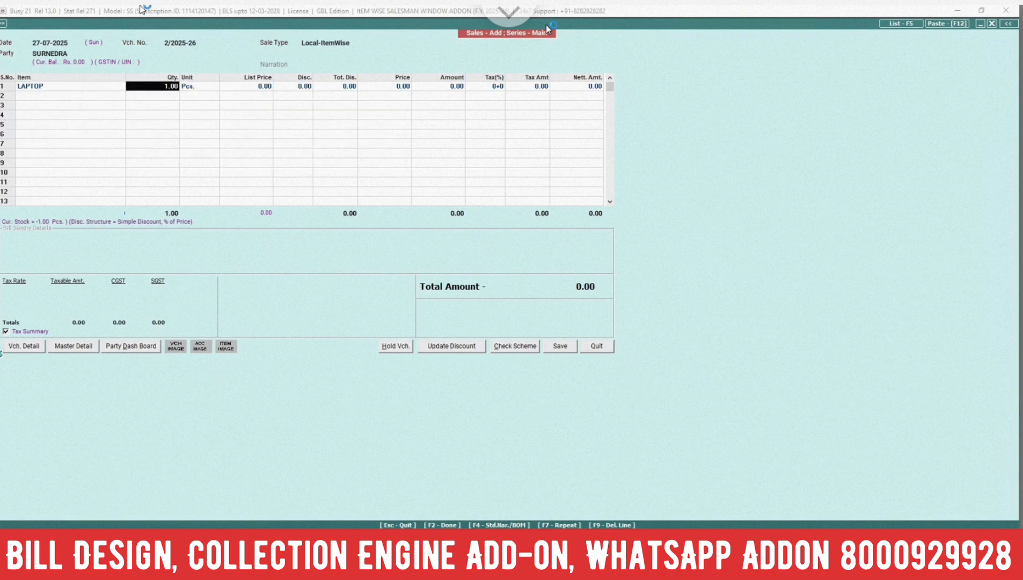
text(2)
key(Return)
Set the LAPTOP line's list price to 75000 and complete the line
key(Return)
key(Return)
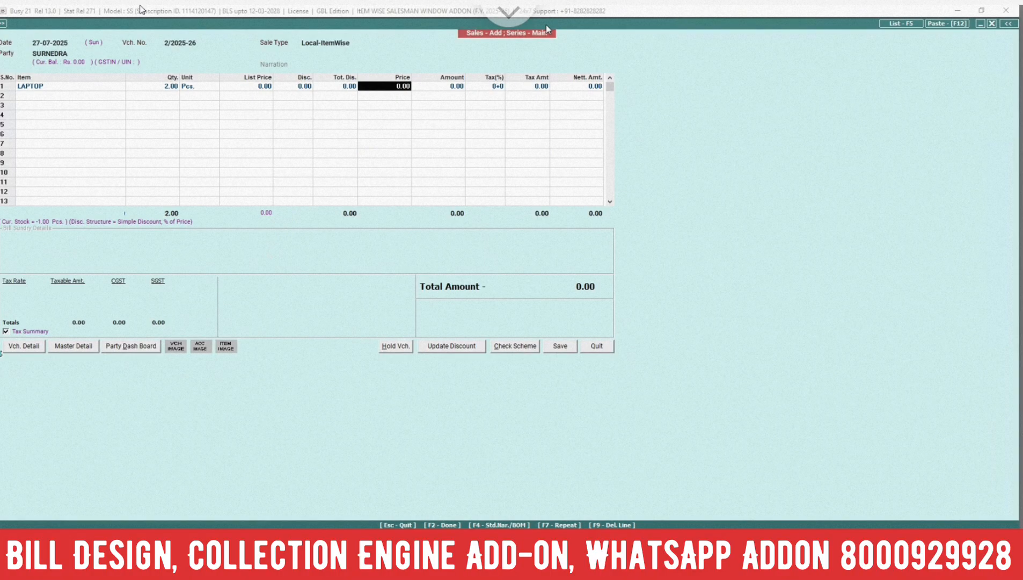
key(Return)
key(Up)
key(Up)
key(Up)
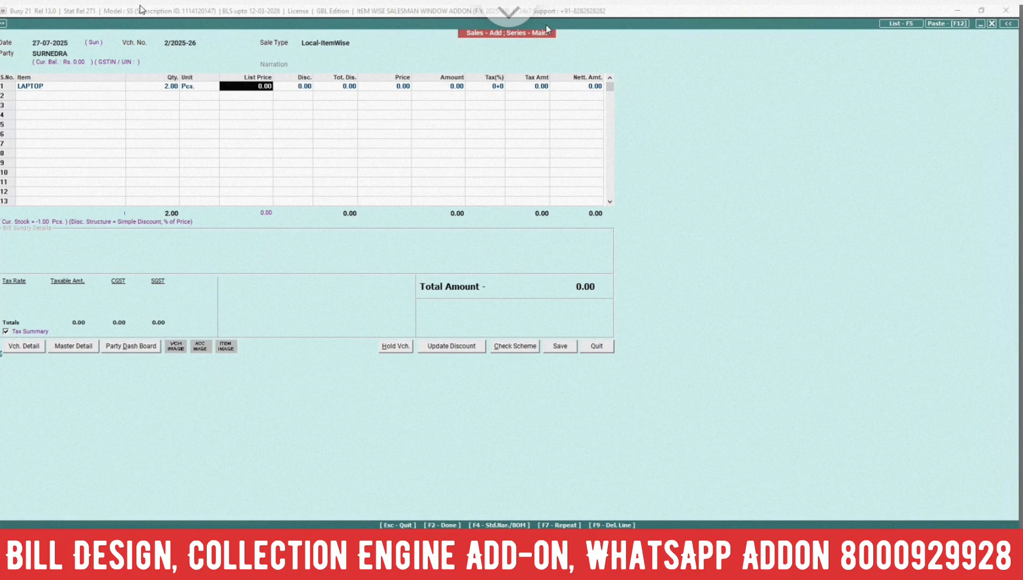
text(75000)
key(Return)
key(Return)
key(Return)
key(Return)
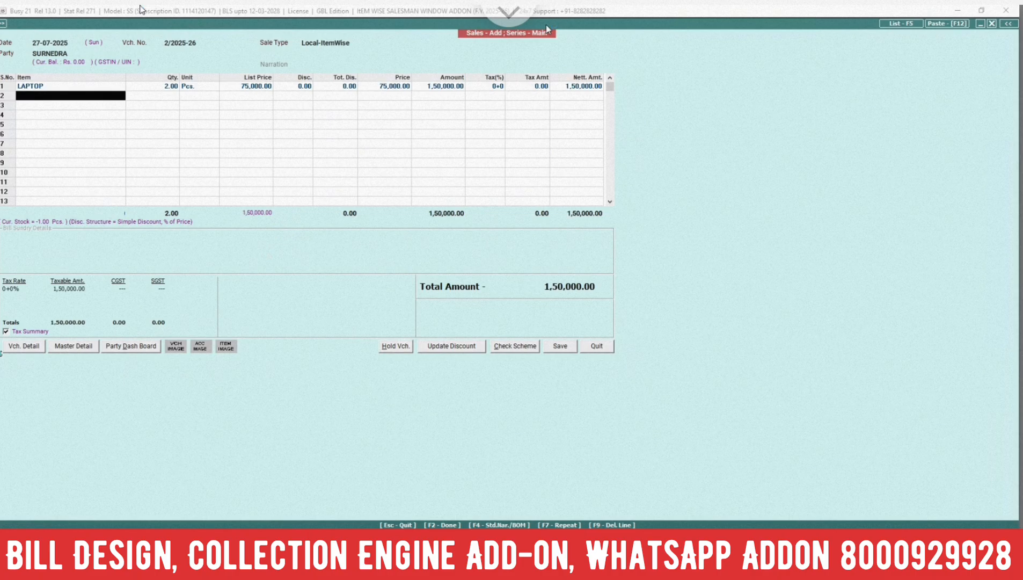
Try to bring up the salesman details by going through the LAPTOP line's fields again
key(Up)
key(Return)
key(Return)
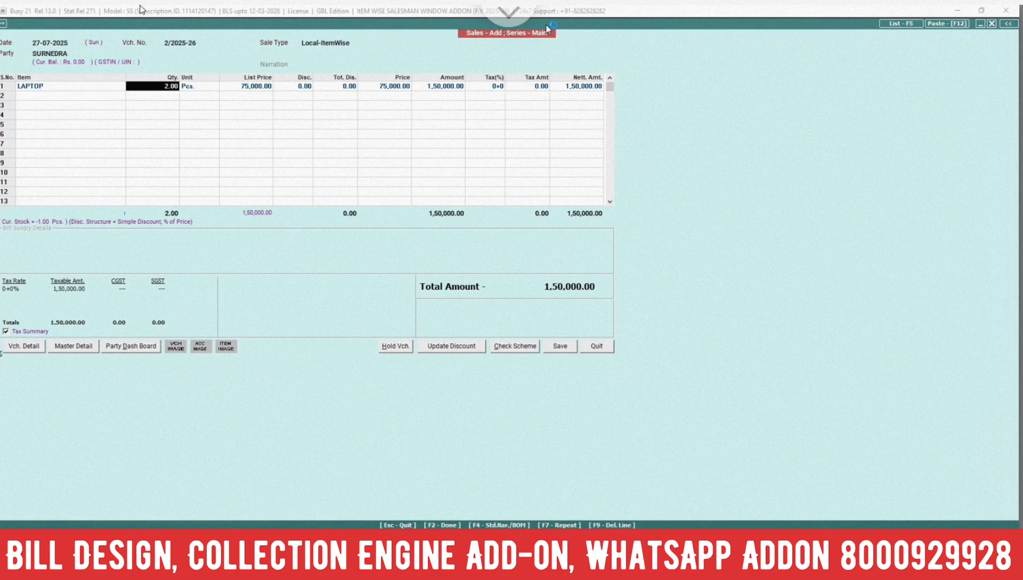
key(Return)
key(Return)
key(Return)
key(Return)
key(Return)
key(Return)
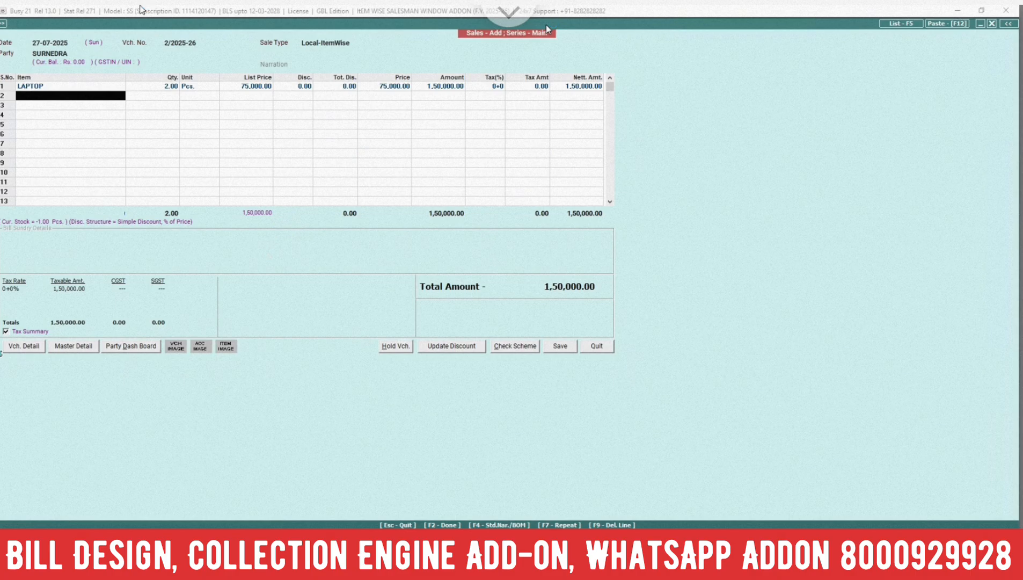
Open the LAPTOP item master for modification from the voucher line and bring up its optional fields
key(Escape)
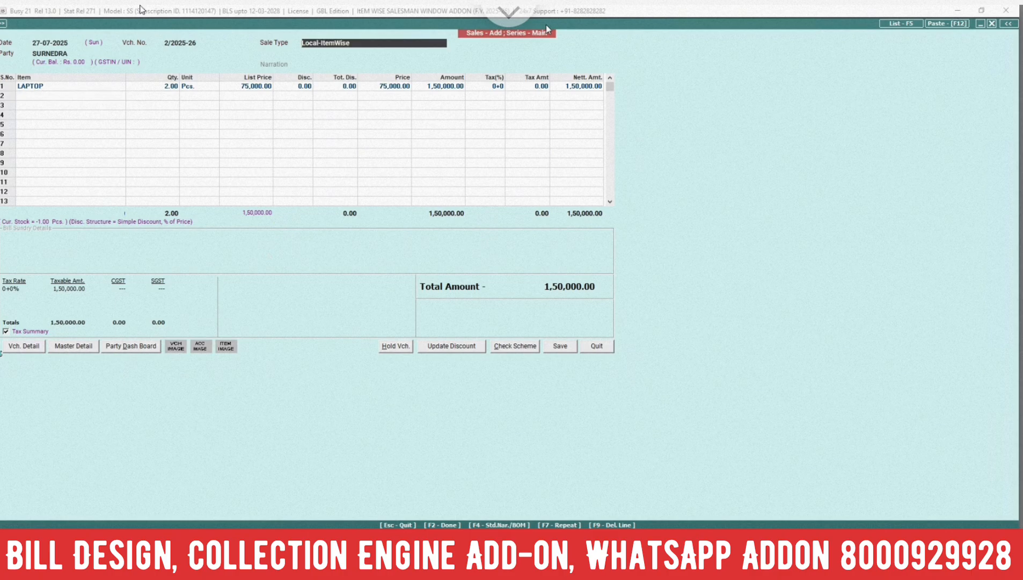
key(Return)
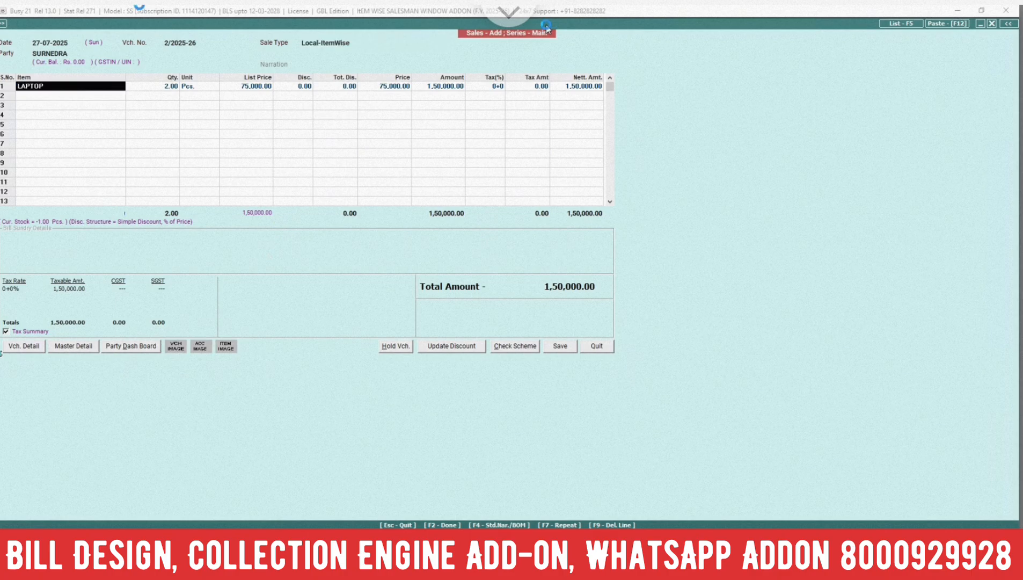
key(ctrl+Return)
key(Return)
key(Return)
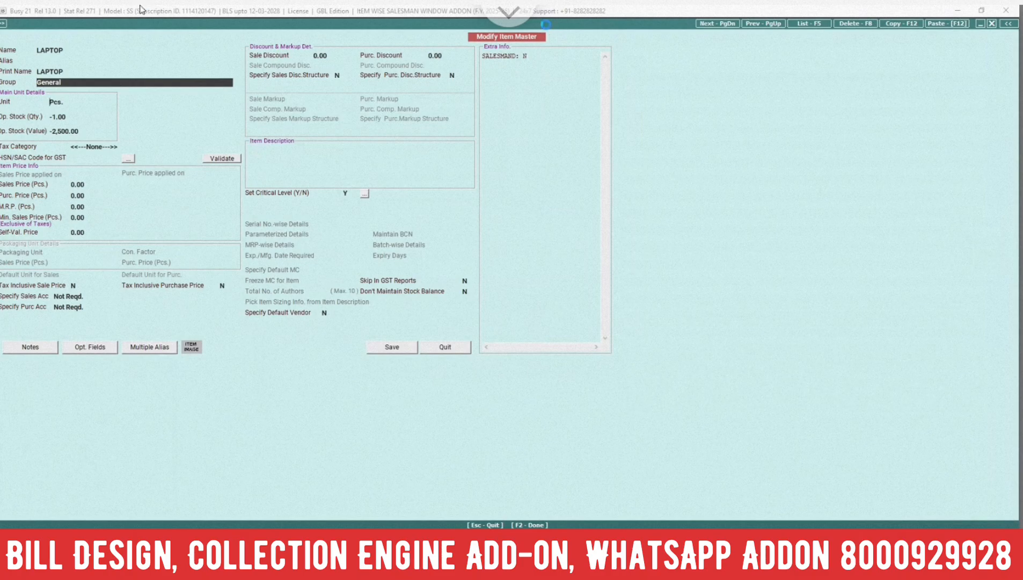
key(F2)
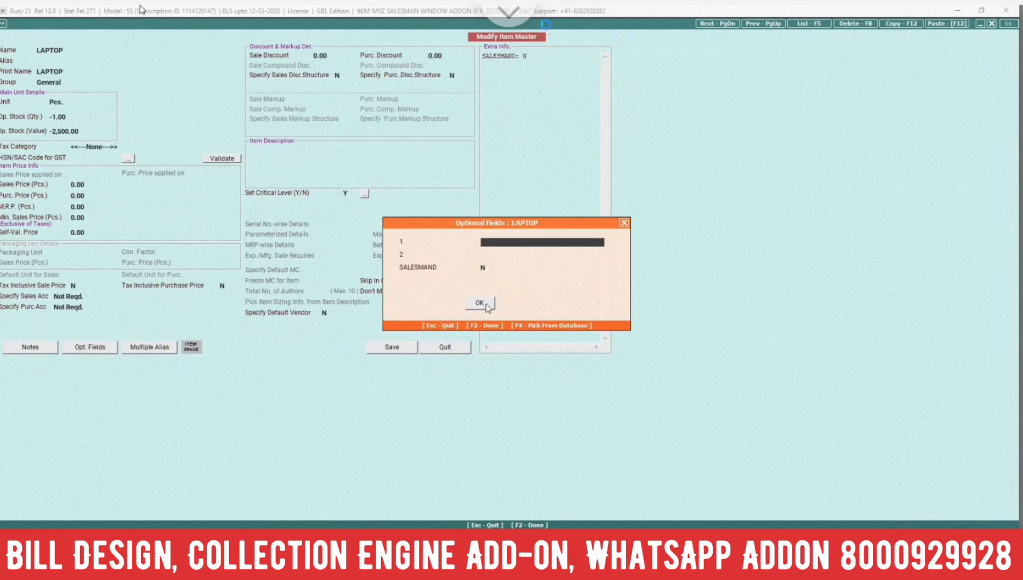
Set LAPTOP's SALESMAND optional field to Y and save the item master
click(484, 266)
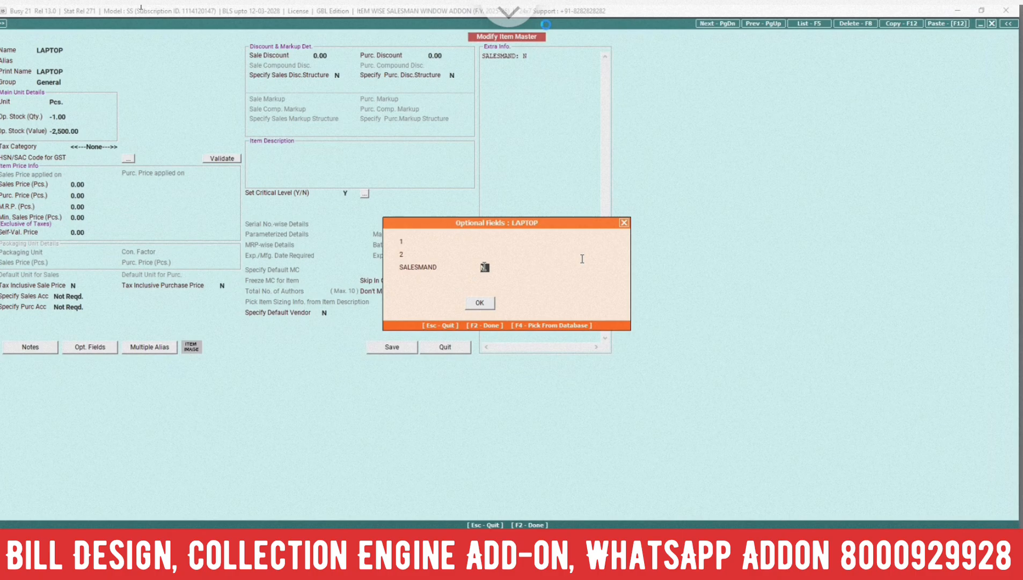
text(Y)
key(Return)
key(Return)
key(F2)
key(Return)
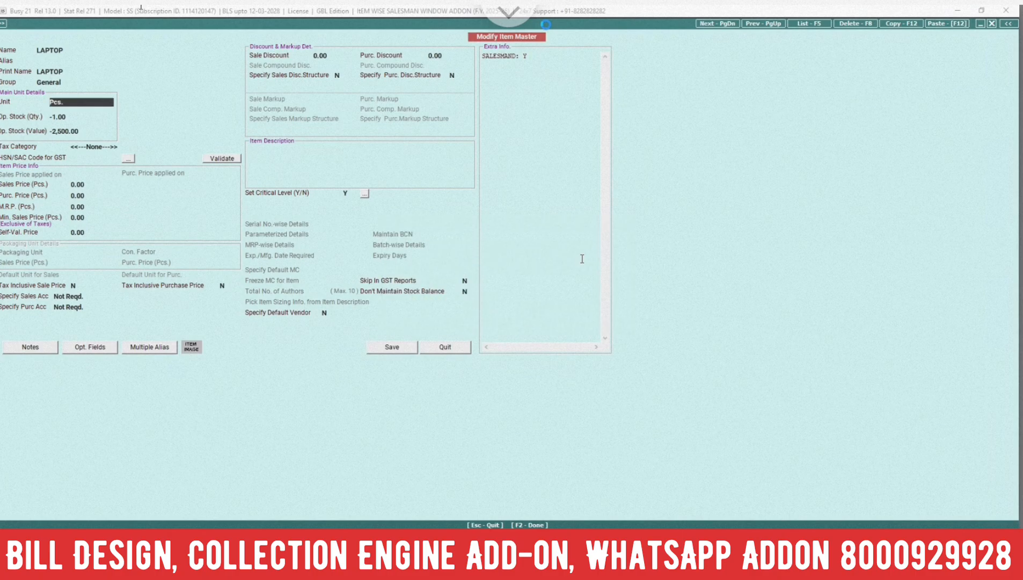
key(F2)
key(y)
Discard the unsaved voucher and start a fresh one with the default party and Central-ItemWise sale type
key(Escape)
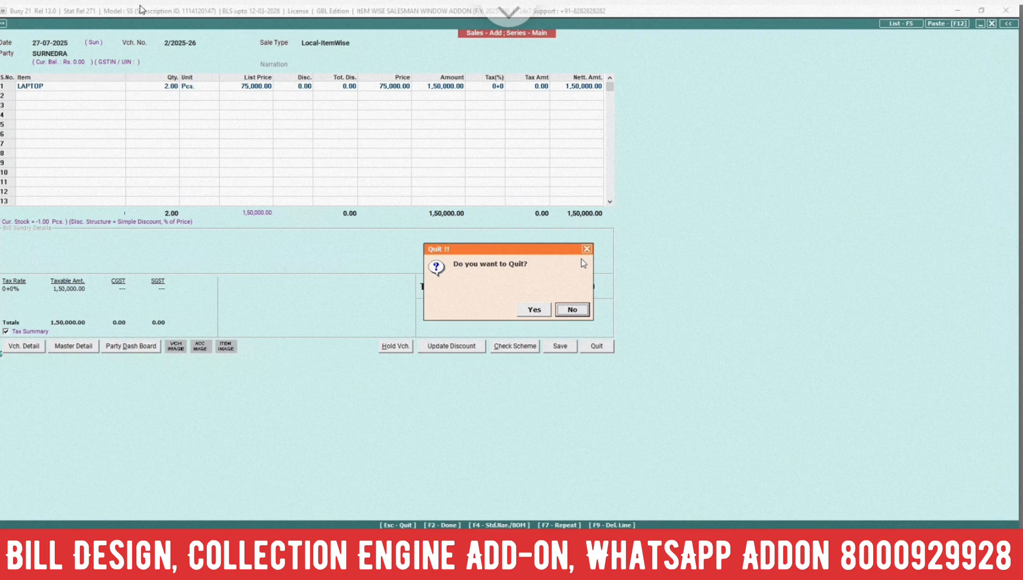
key(Left)
key(Return)
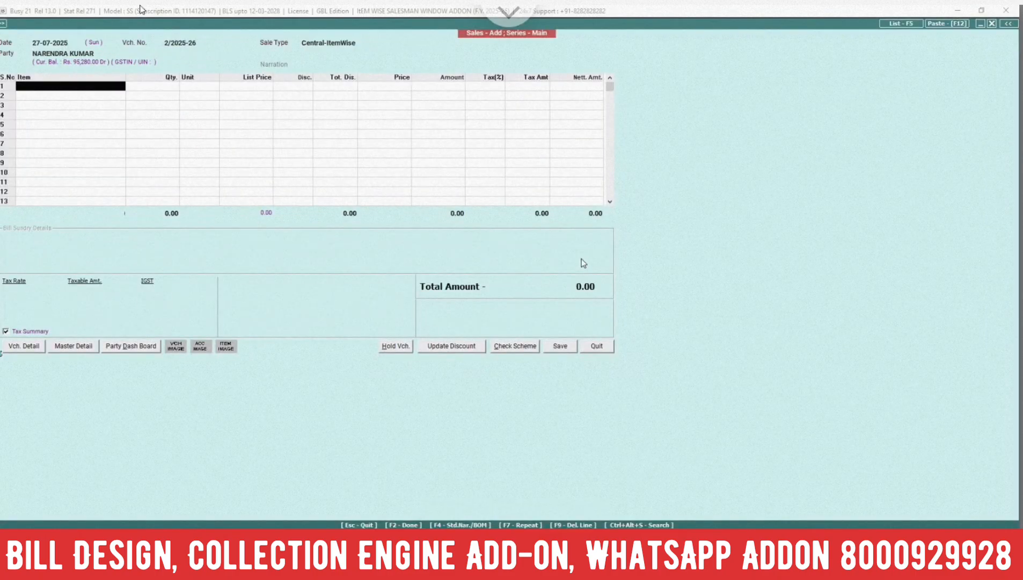
Enter the item LAPTOP on the first line with quantity 1 Pcs. and a list price of 75000
key(Return)
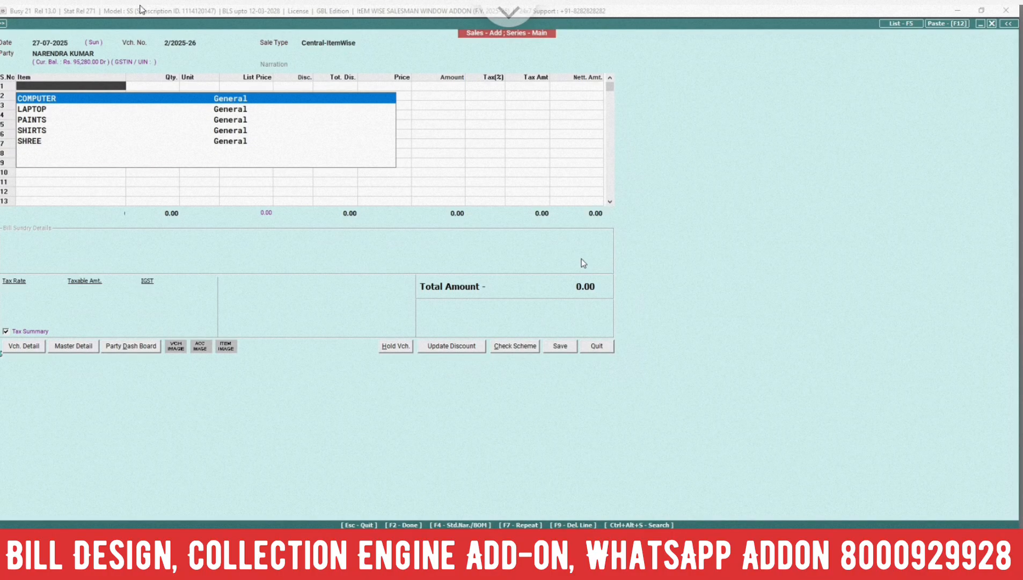
key(Down)
key(Return)
key(Return)
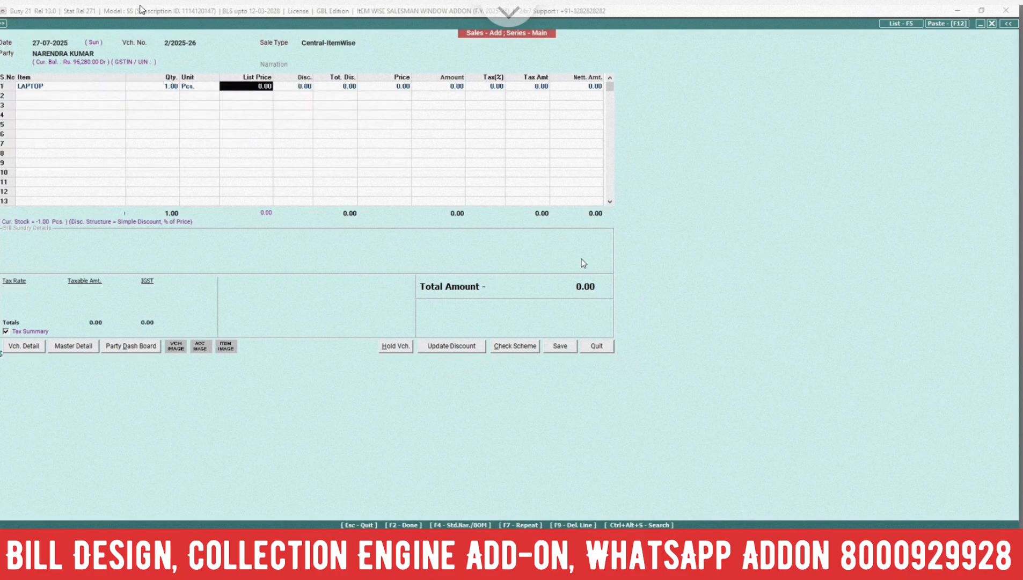
text(75000)
key(Return)
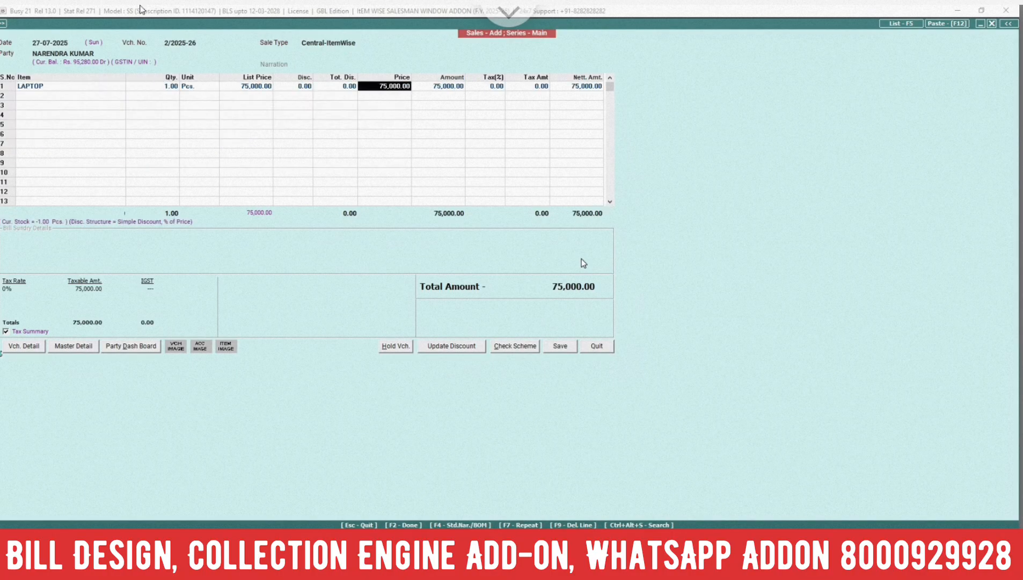
key(Return)
key(Return)
key(Return)
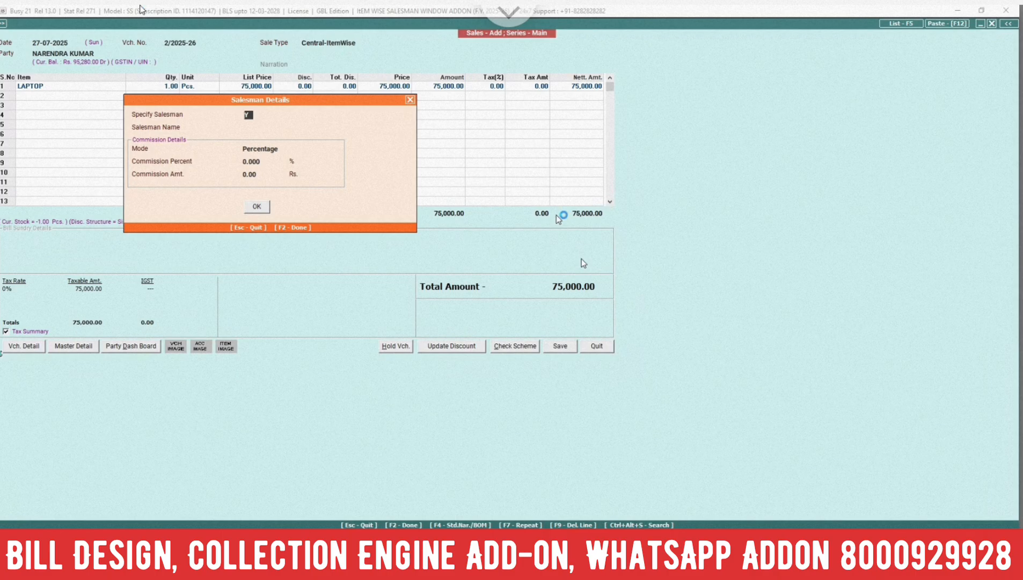
Assign the first listed salesman to the LAPTOP line with a Lumpsum Amt commission of 100
key(Return)
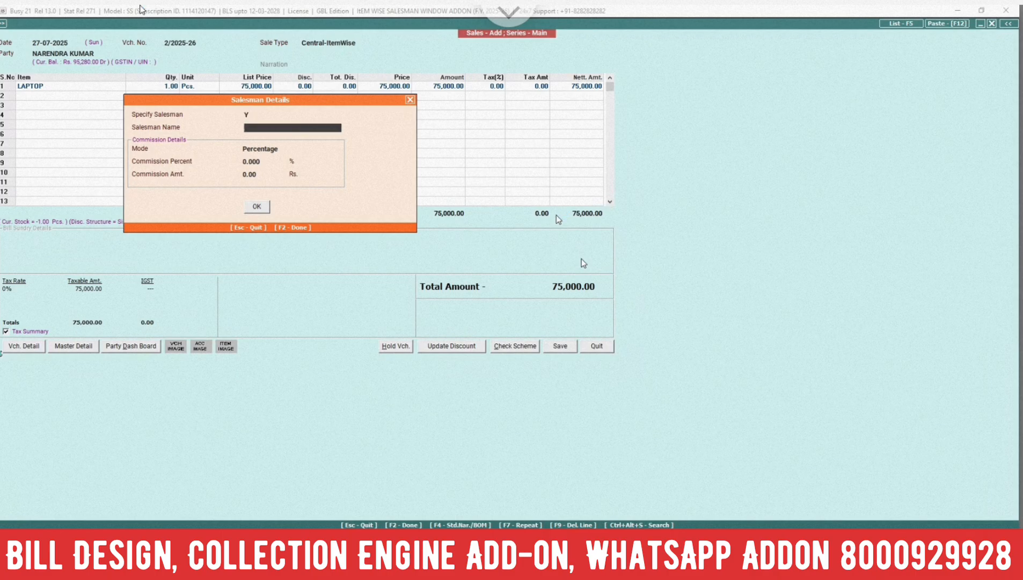
key(Return)
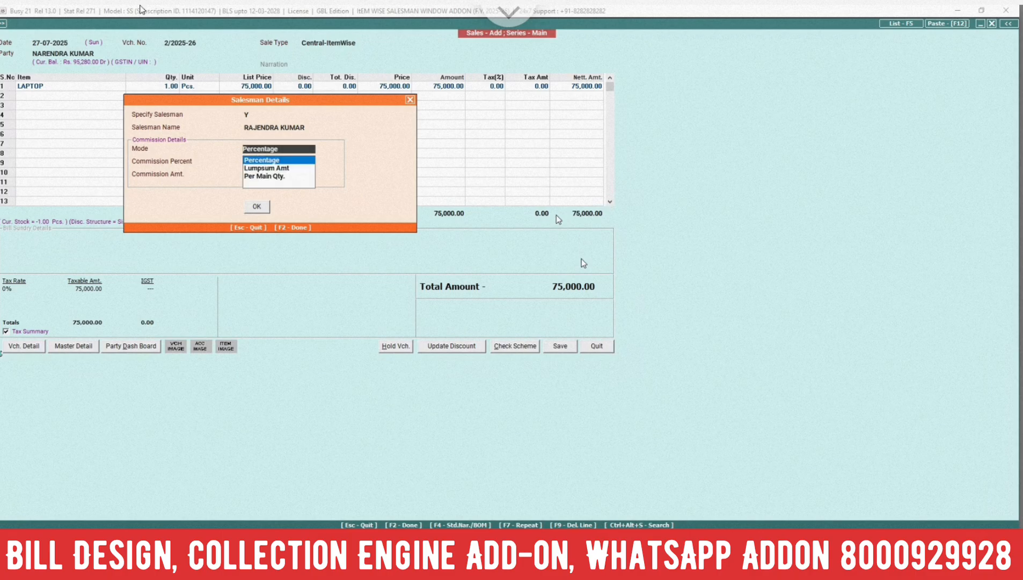
key(Down)
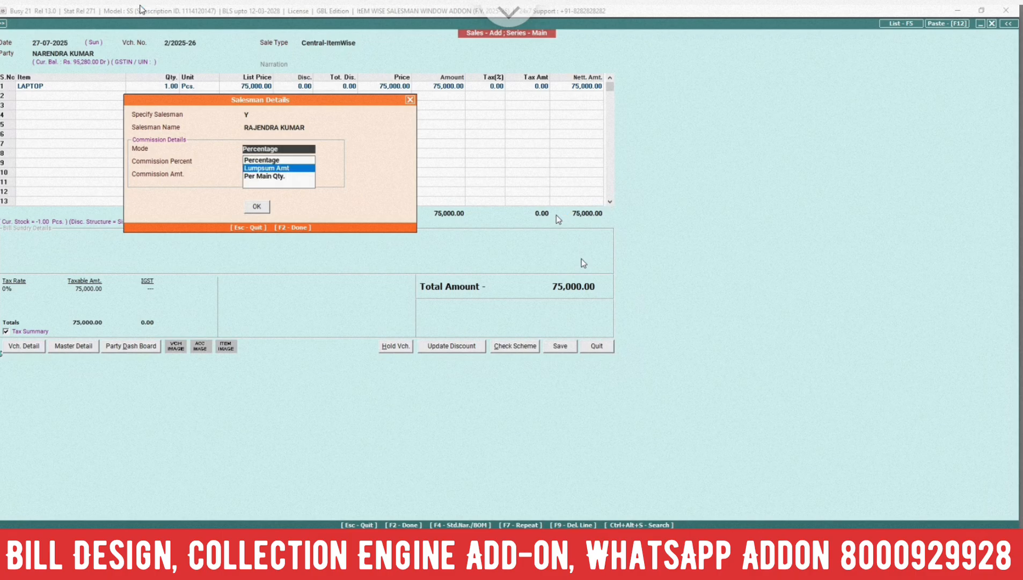
key(Return)
text(100)
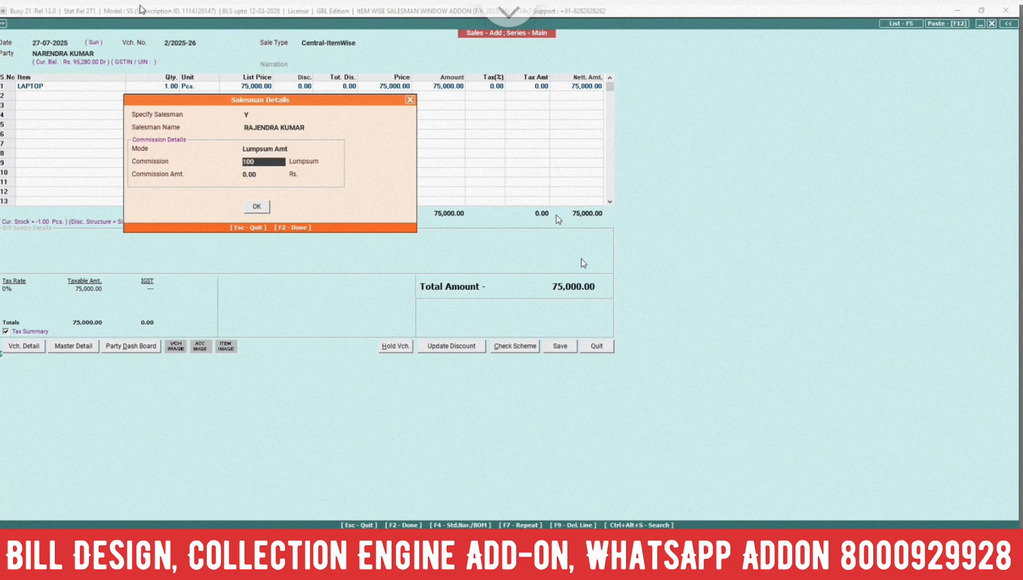
key(Return)
key(Return)
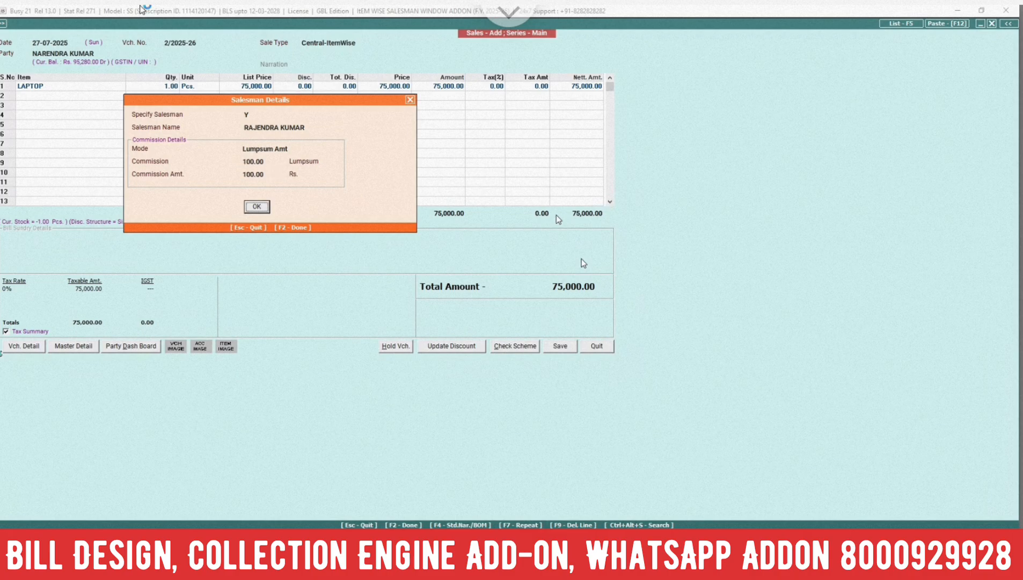
key(Return)
Save the voucher as a central transaction, leaving the transport details blank and declining to print the sales invoice
key(F2)
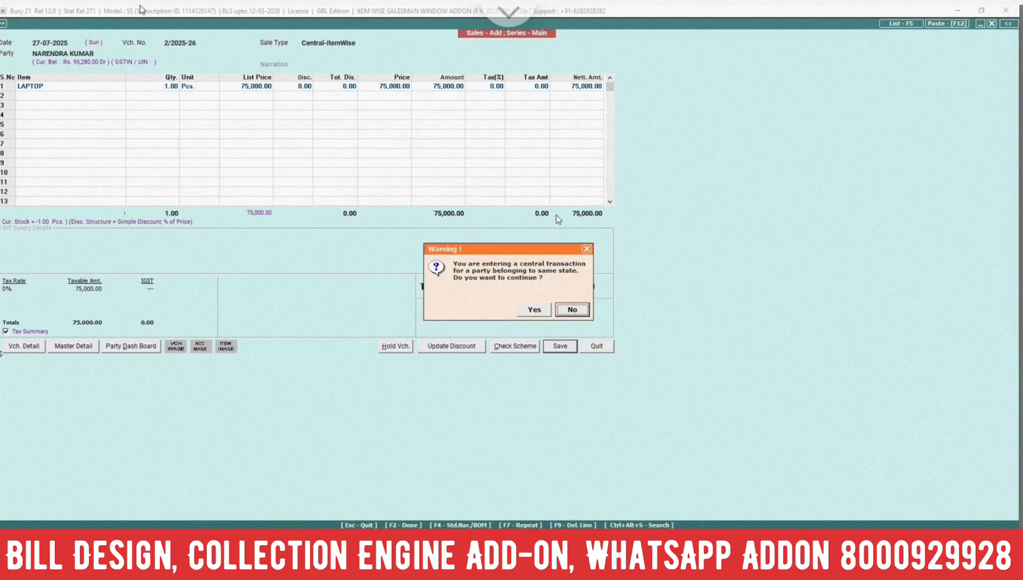
key(y)
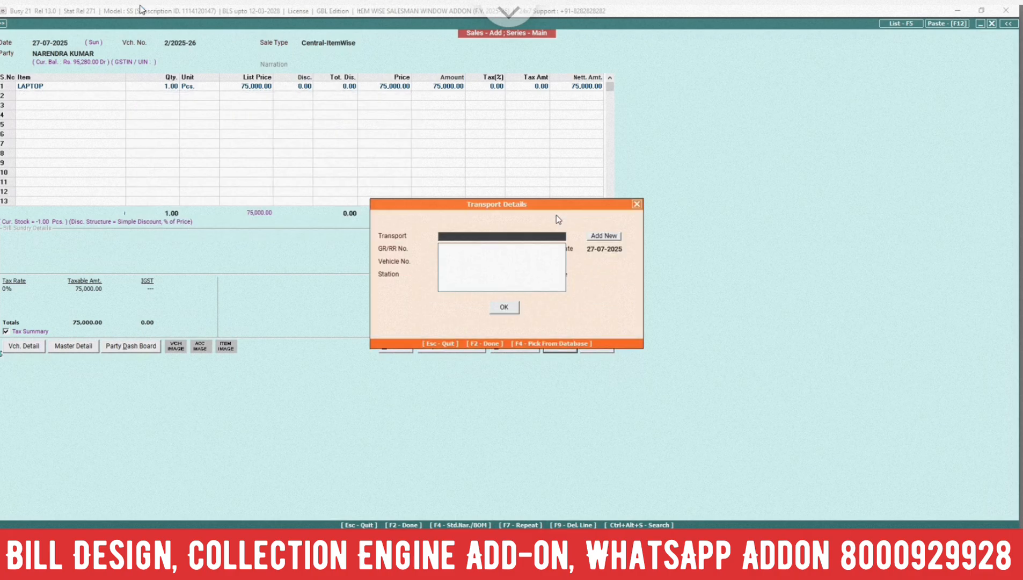
key(F2)
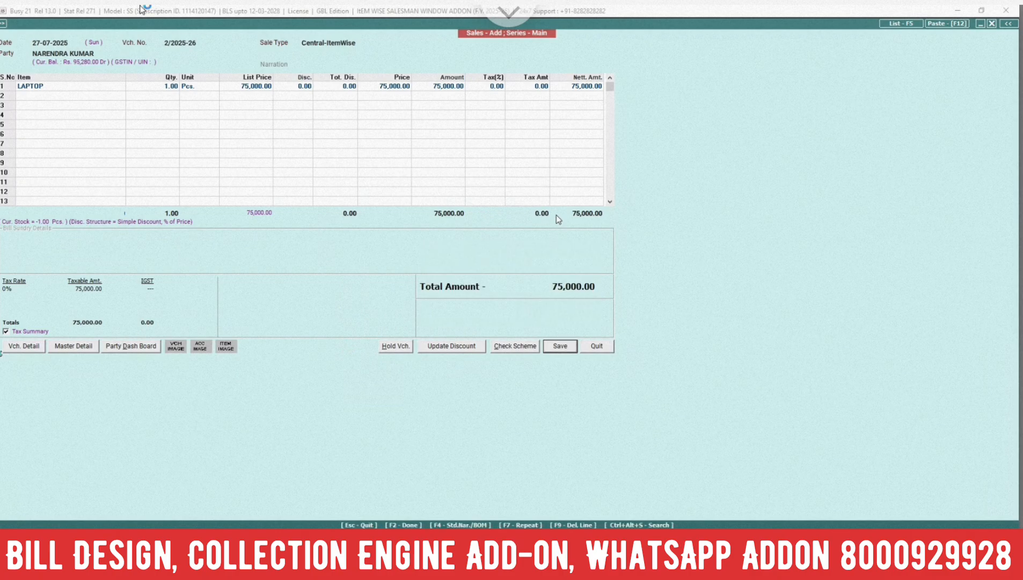
key(n)
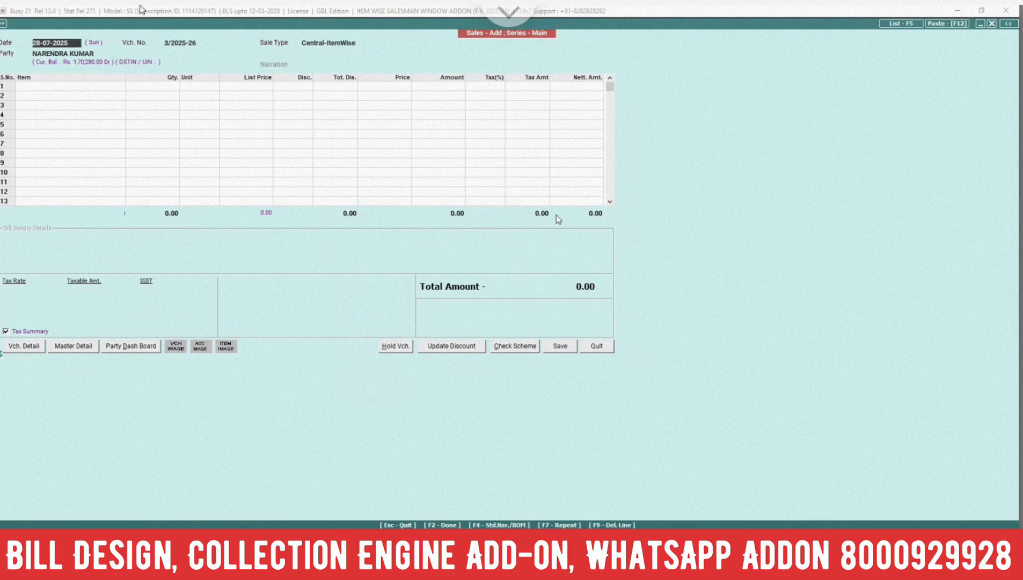
Enter a sales voucher dated 28-07-2025 with the default party and LAPTOP, quantity 10 Pcs. at list price 75000
key(Return)
key(Return)
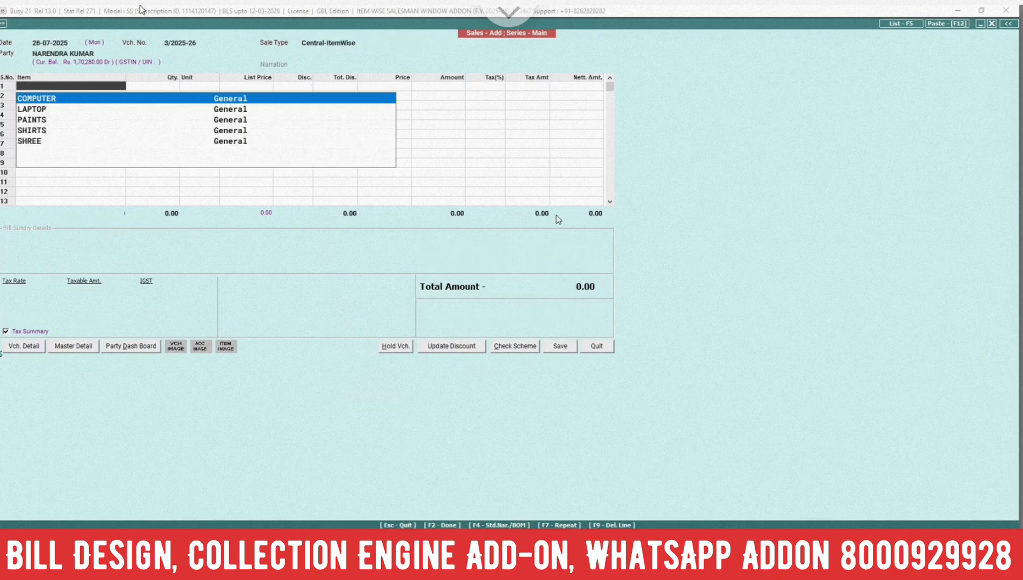
key(Down)
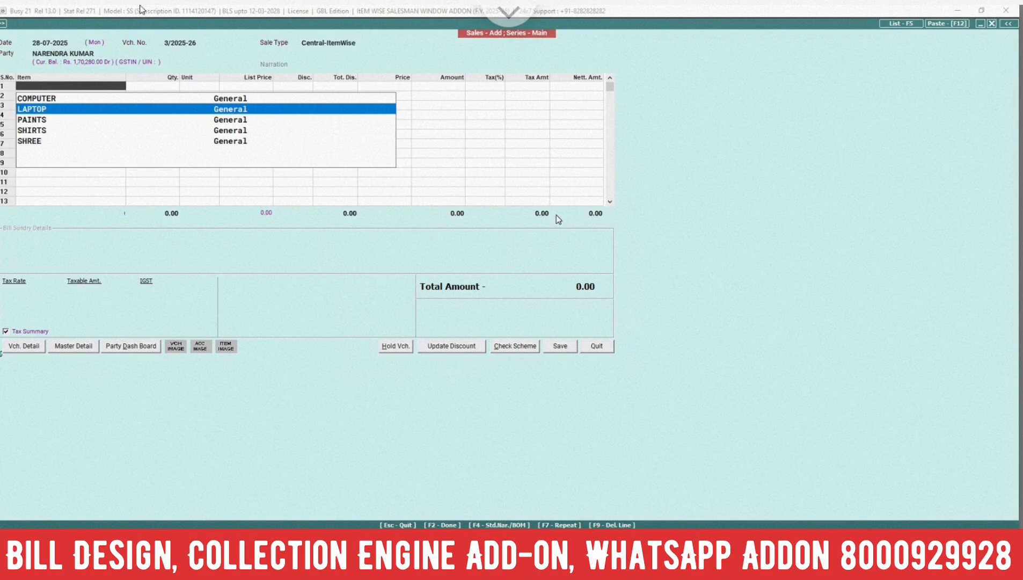
key(Return)
text(10)
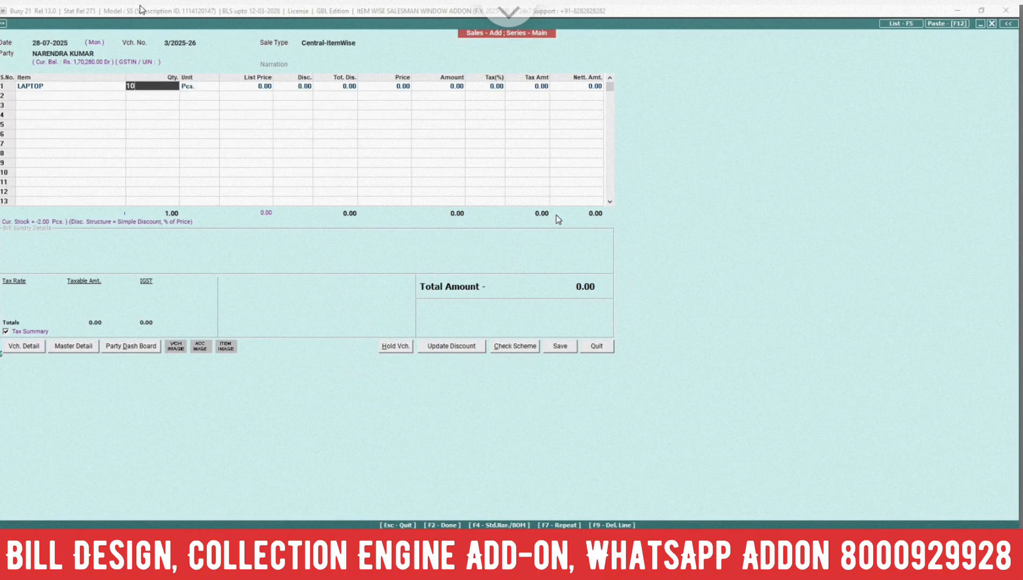
key(Return)
key(Return)
text(75,000)
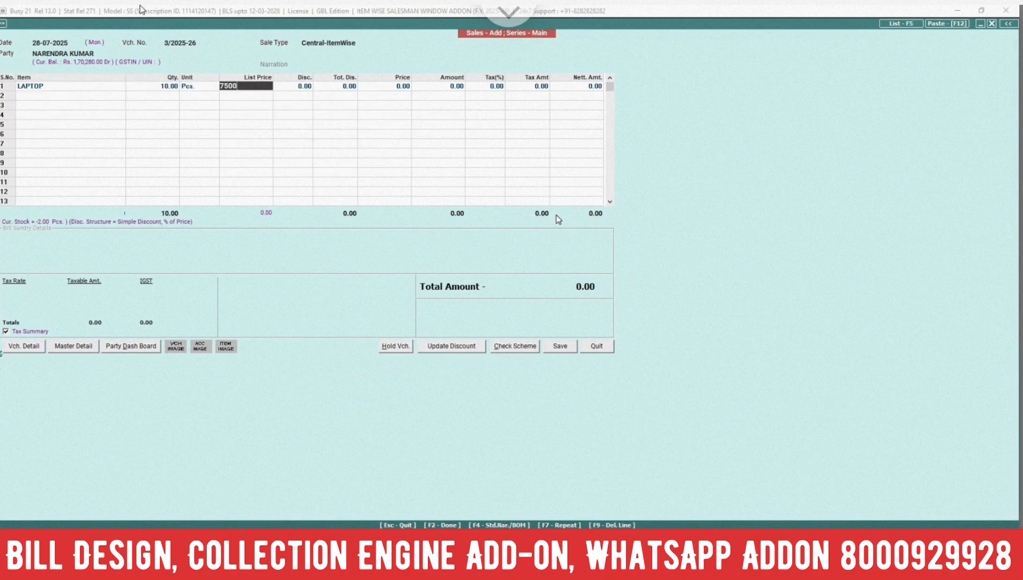
key(Return)
key(Return)
key(Return)
key(Return)
Assign the first listed salesman to the LAPTOP line with a Per Main Qty. commission of 1000
key(Return)
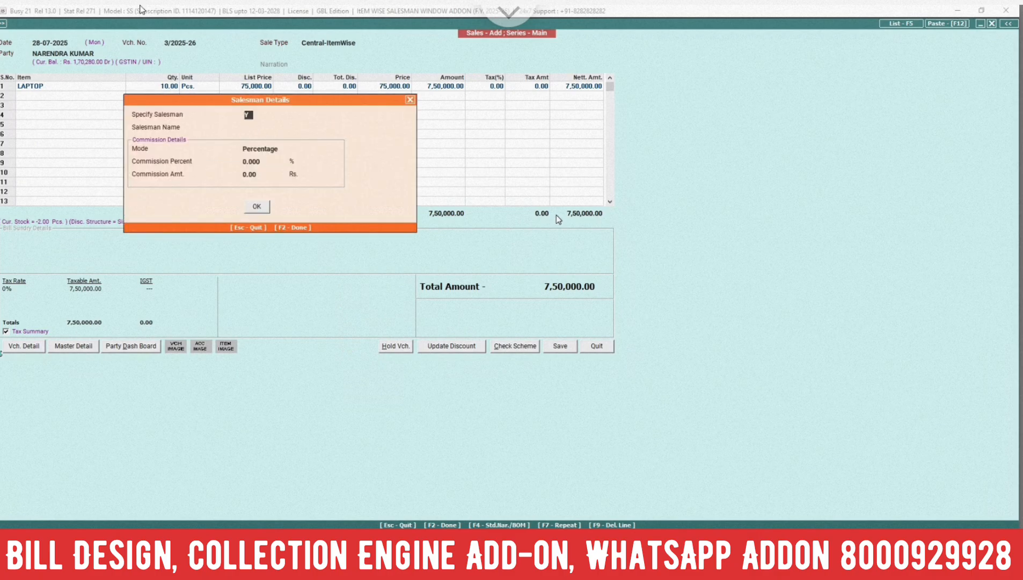
key(Return)
key(Return)
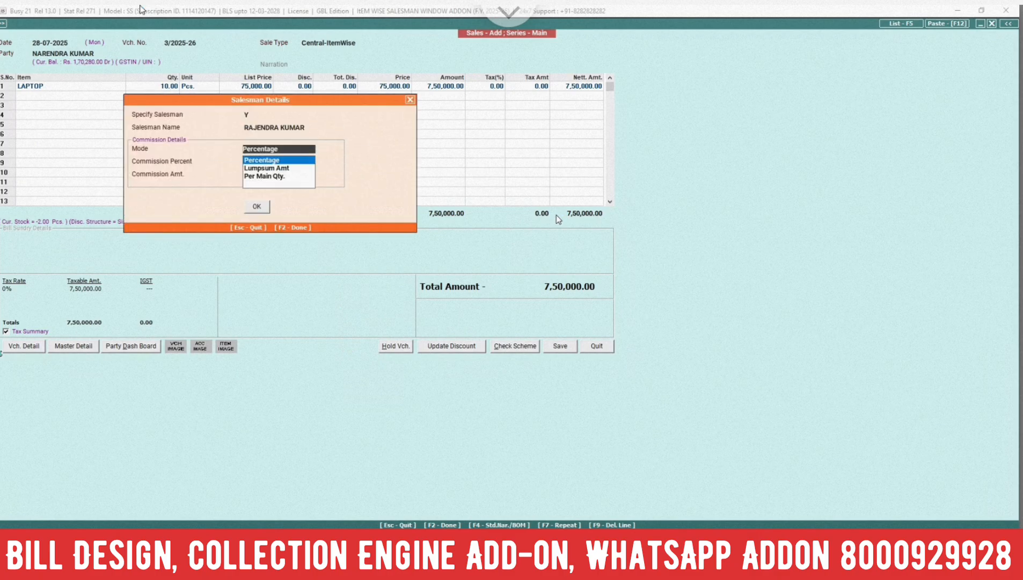
key(Down)
key(Down)
key(Return)
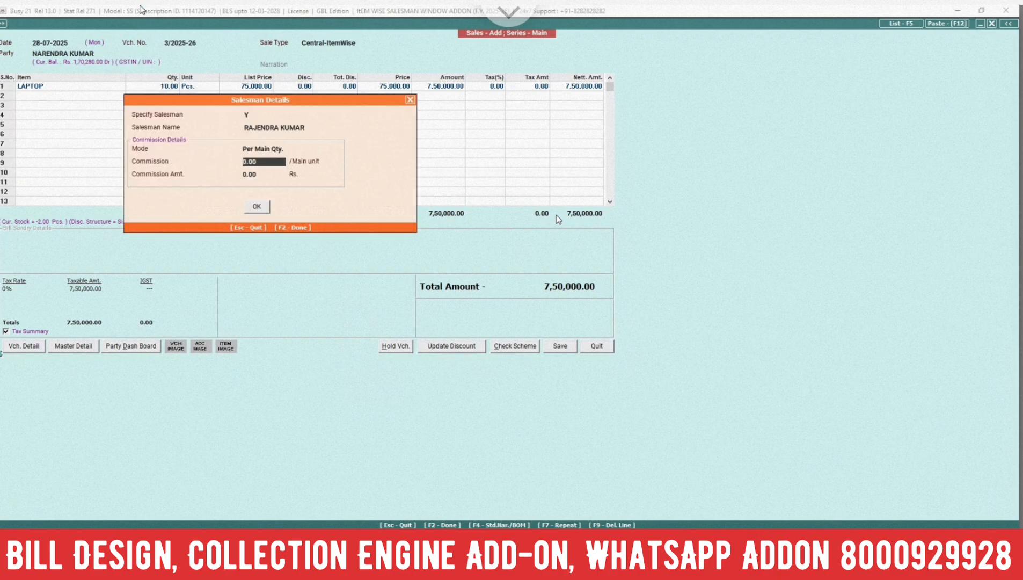
text(1000)
key(Return)
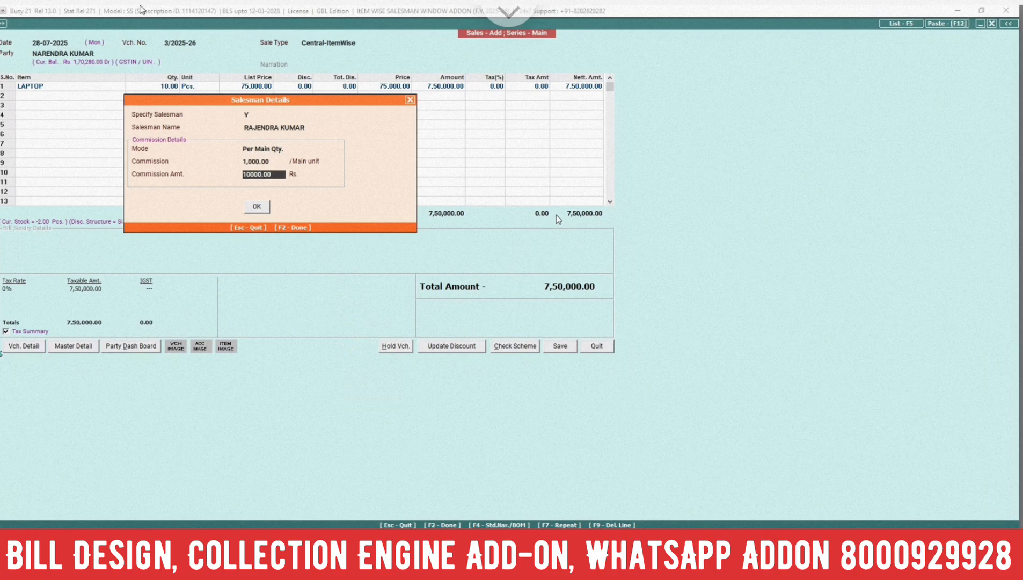
key(Return)
key(Return)
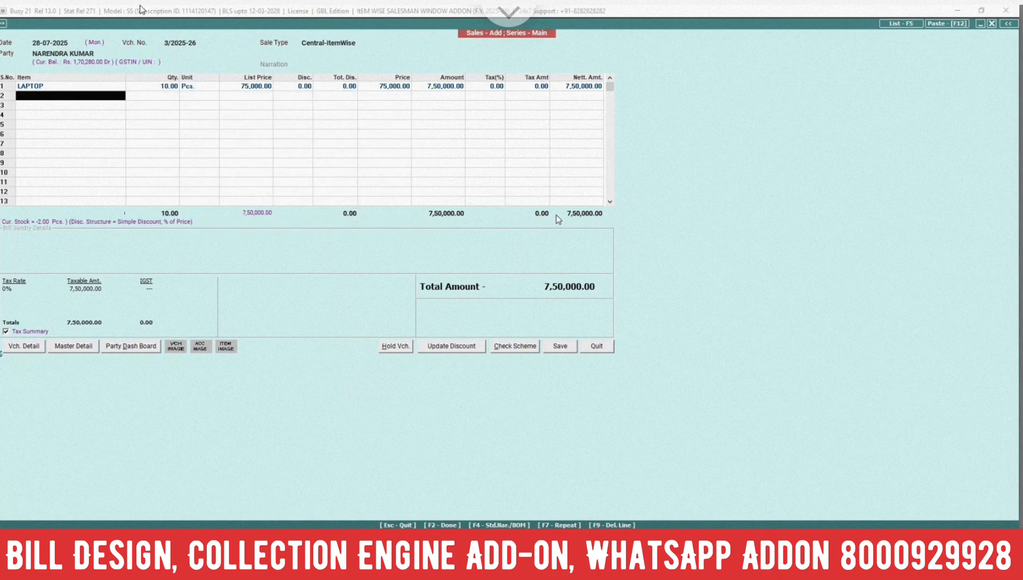
Save the 10-laptop voucher with blank transport details, skip printing the invoice, and leave sales entry
click(565, 348)
click(533, 308)
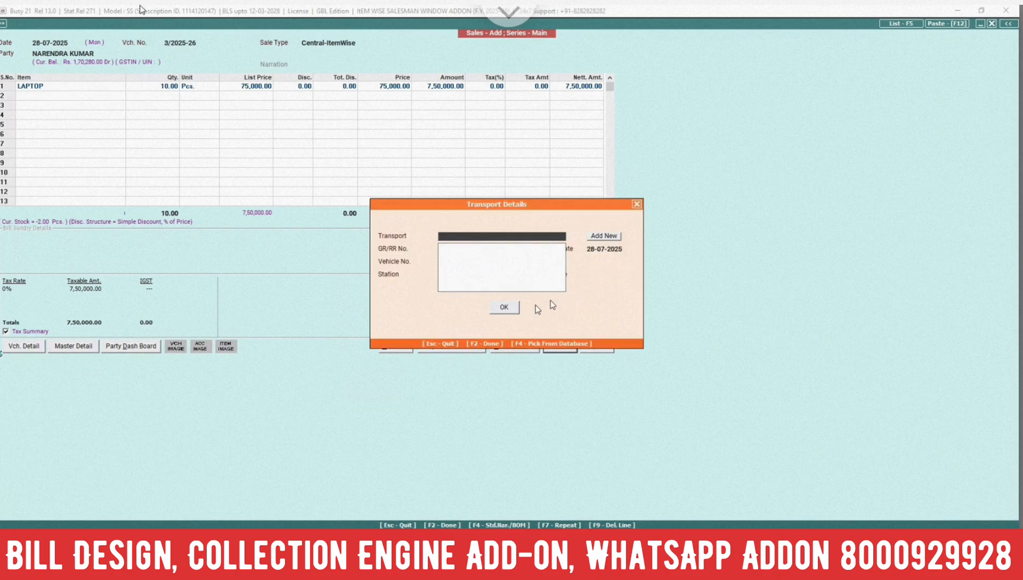
click(514, 308)
click(505, 374)
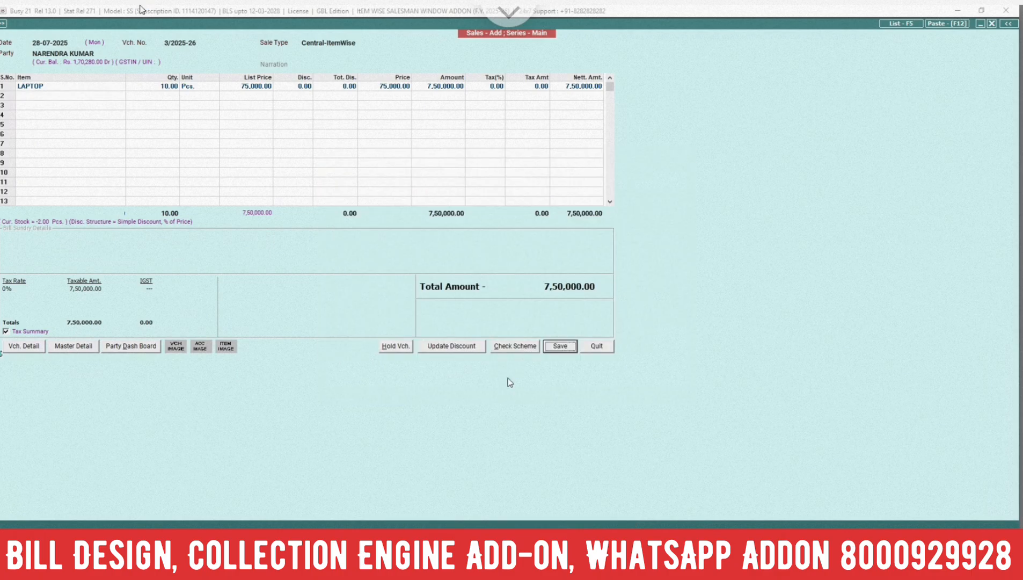
click(547, 314)
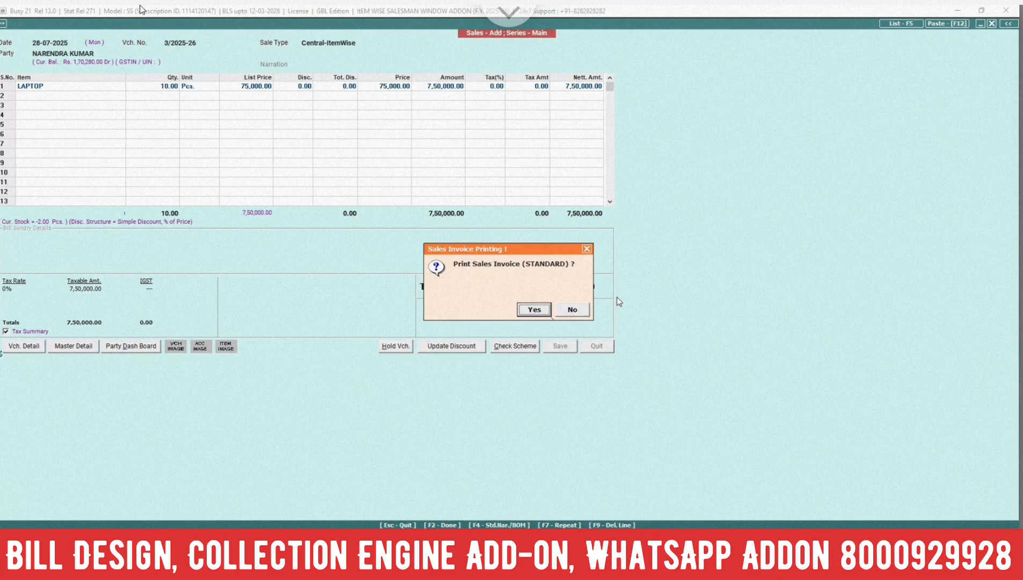
key(n)
key(Escape)
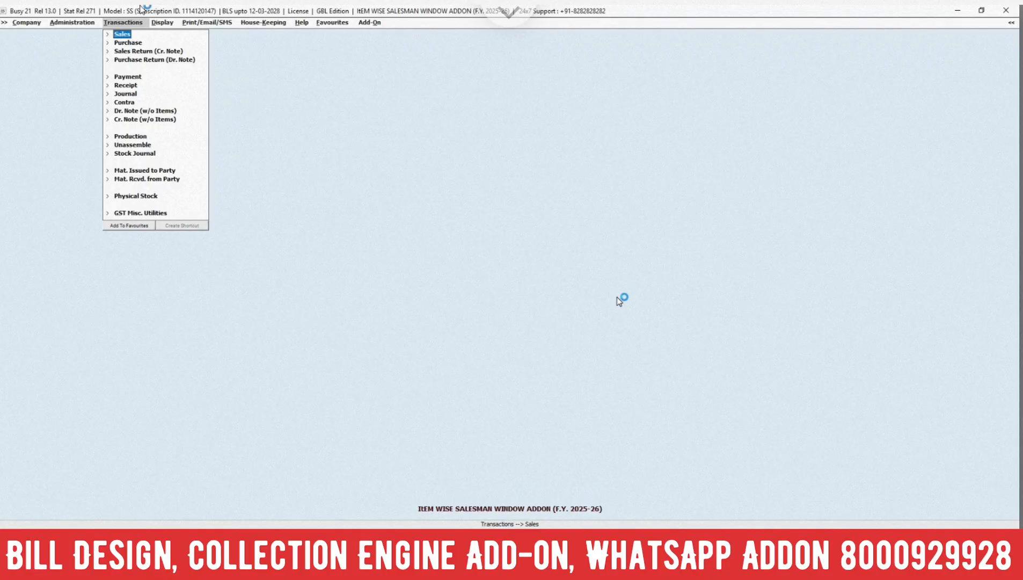
Open the Item Wise commission calculation report for all items and one salesman
key(Right)
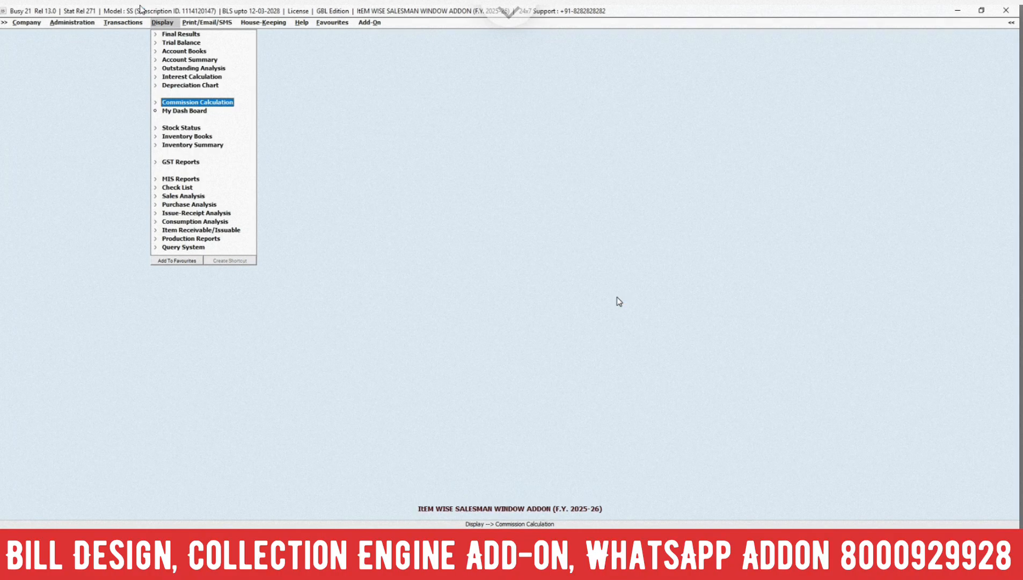
key(Return)
key(Down)
key(Up)
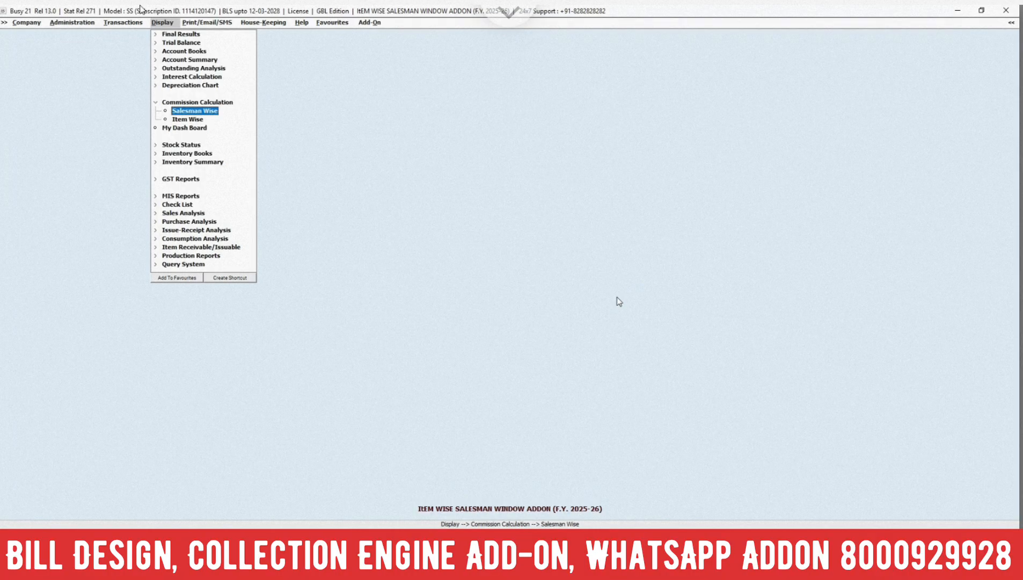
key(Down)
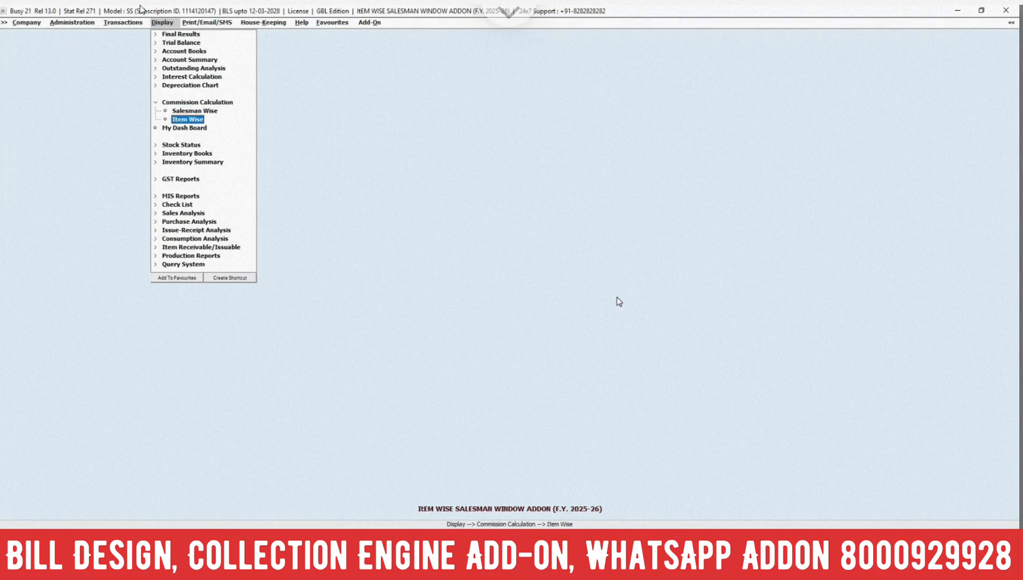
key(Return)
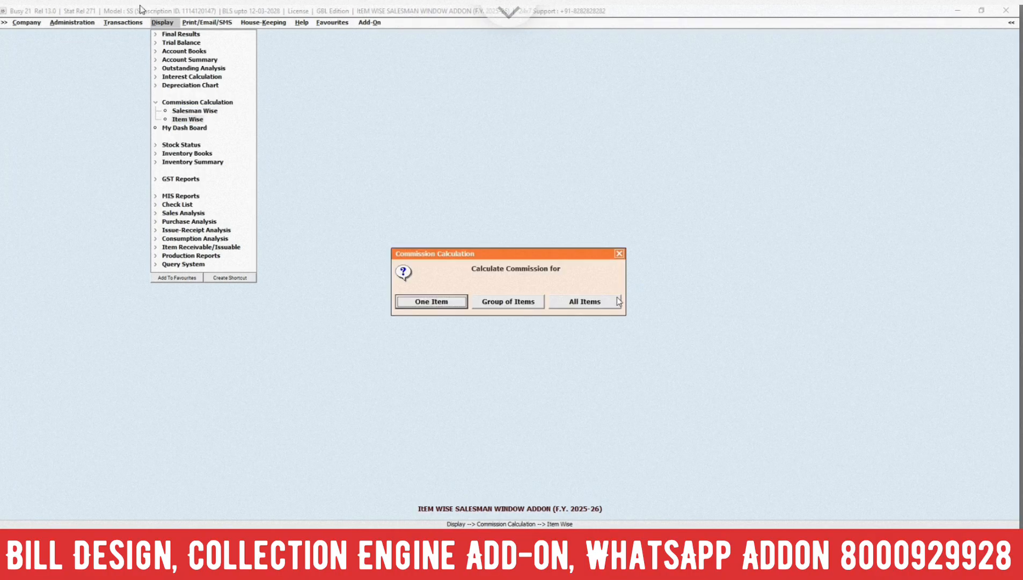
key(Right)
key(Right)
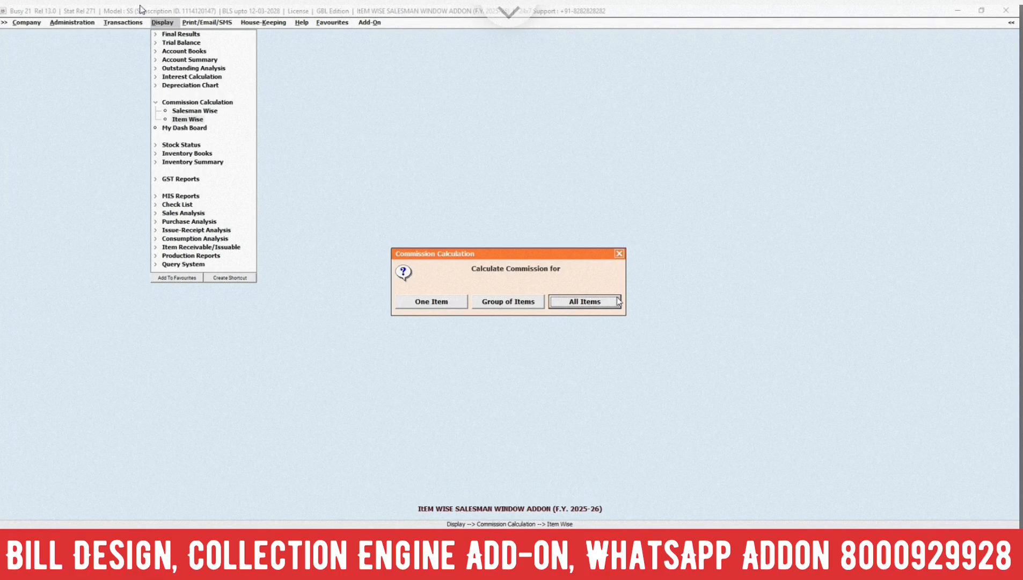
key(Return)
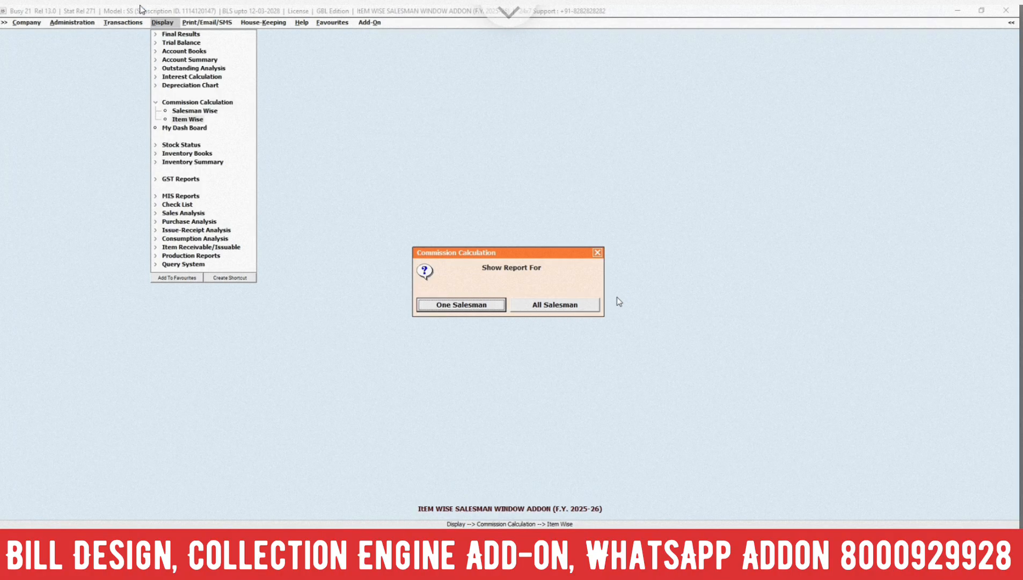
key(Right)
key(Left)
key(Return)
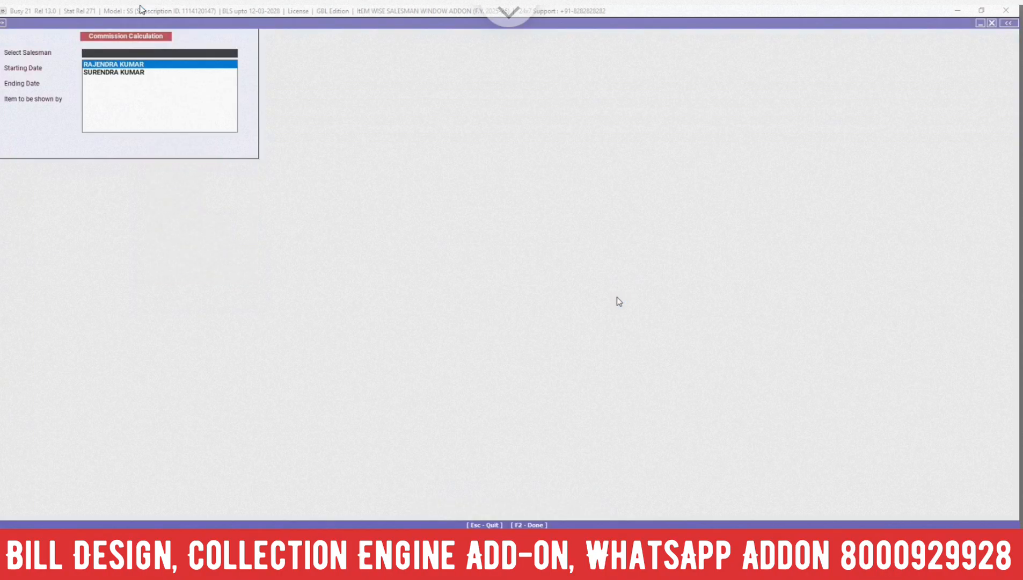
Generate the commission report for the first listed salesman from 01-04-2025 to 30-04-2025, showing items by Name
key(Return)
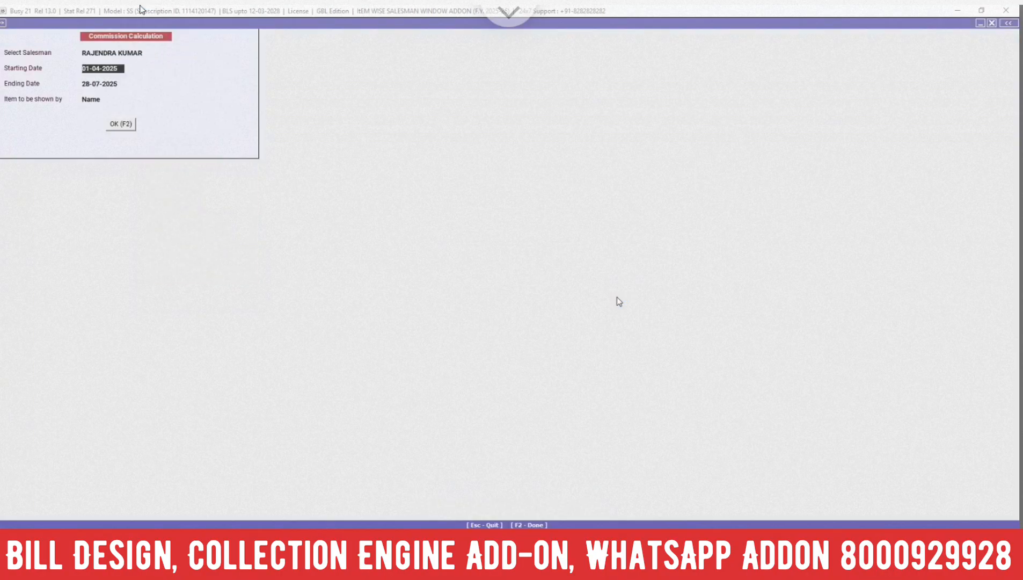
key(Return)
text(30.04)
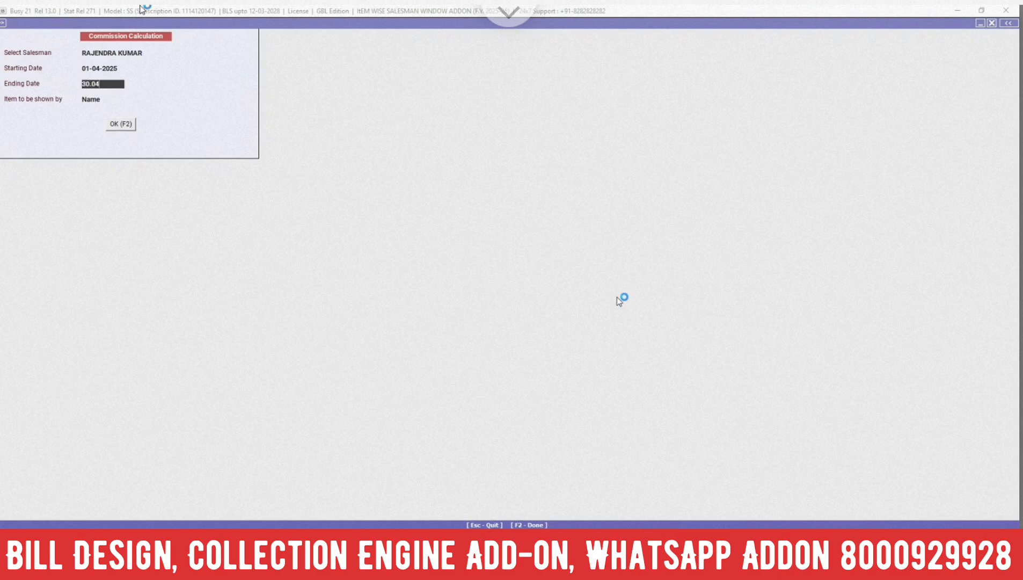
key(Return)
key(Return)
key(Down)
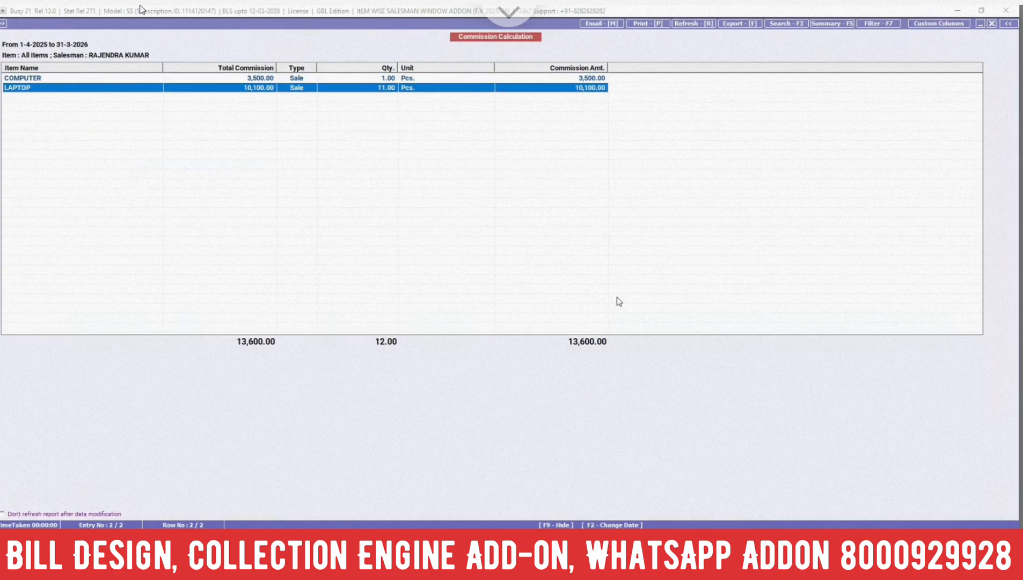
key(Up)
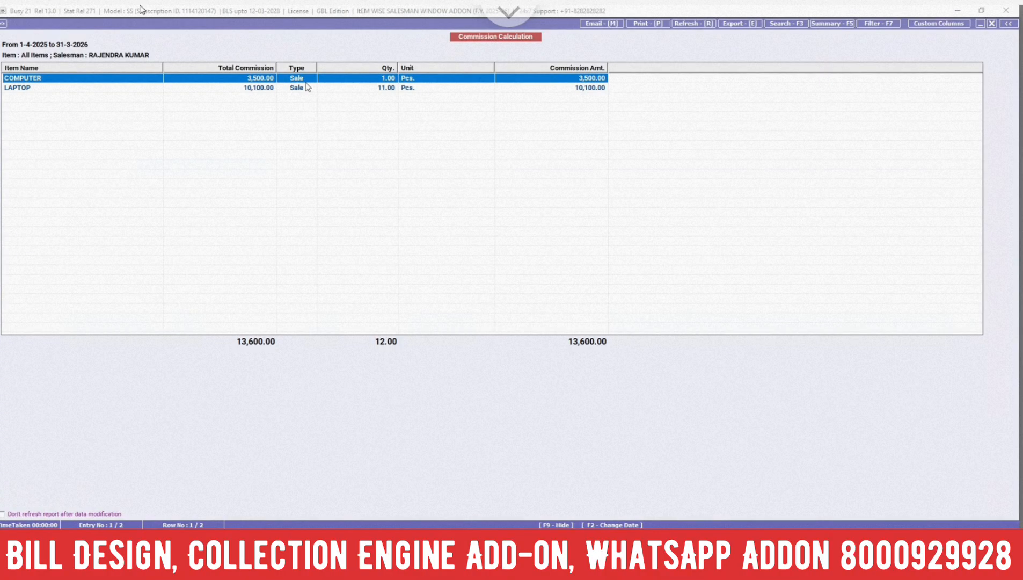
Narrow the Item Name, Total Commission, Qty. and Unit columns of the report and select the LAPTOP row
drag(160, 65, 115, 67)
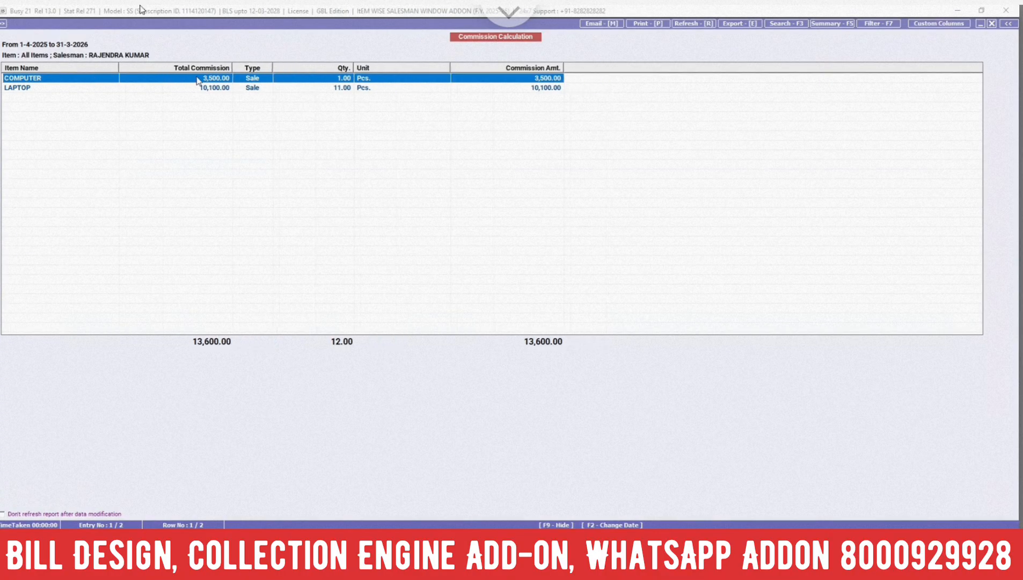
drag(233, 66, 209, 65)
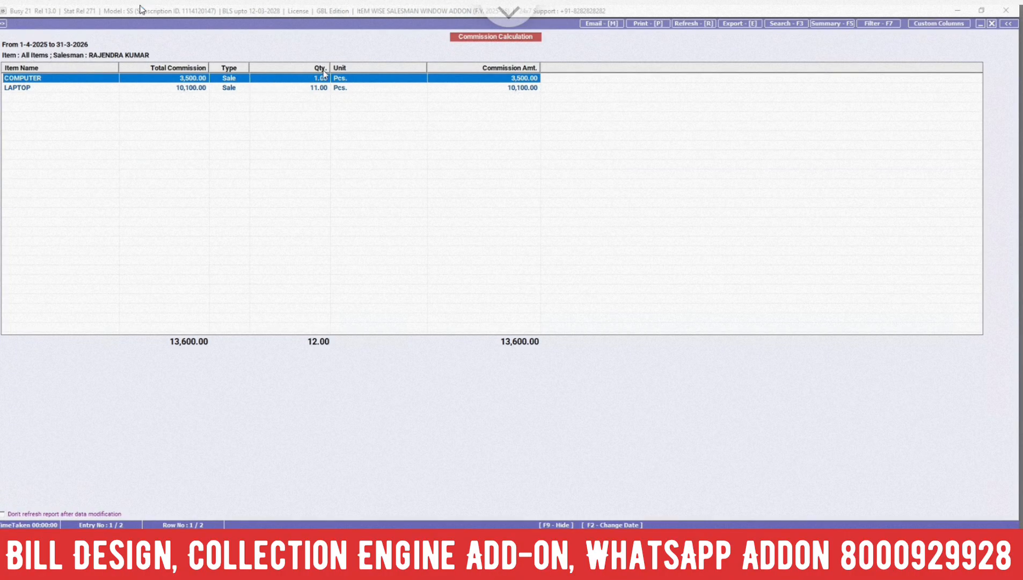
drag(329, 66, 317, 64)
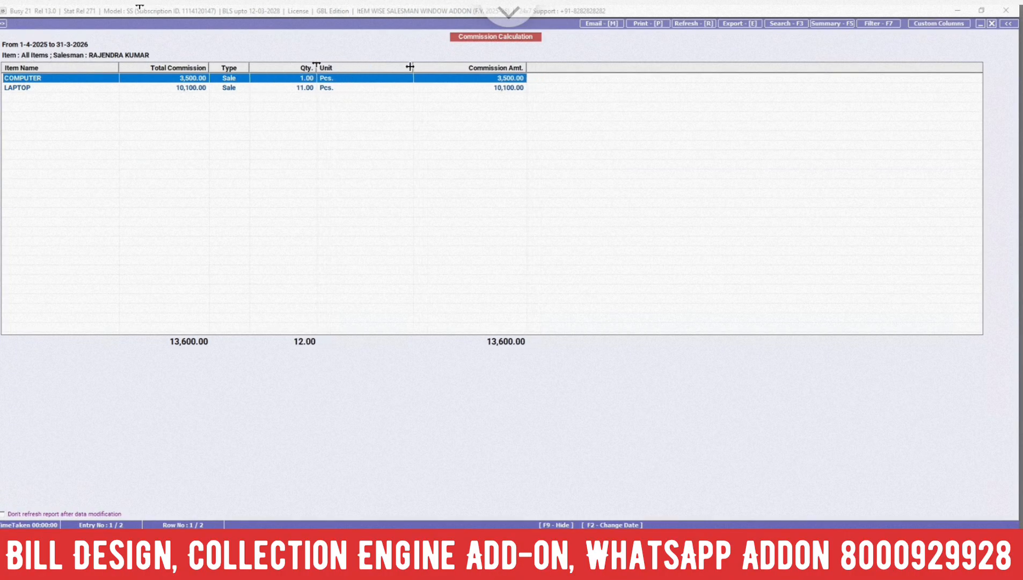
drag(412, 67, 366, 66)
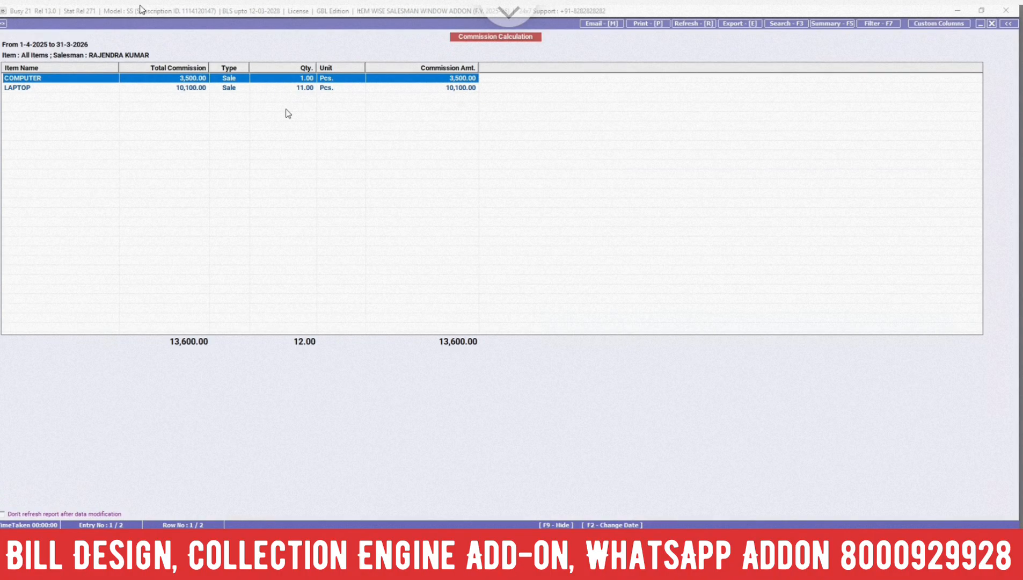
click(184, 90)
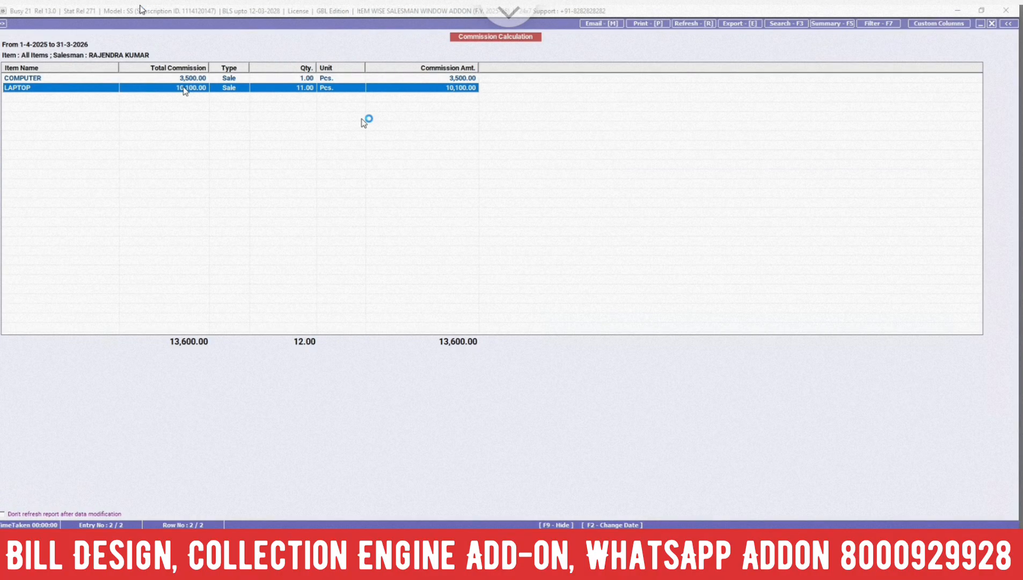
Rerun the commission report for the same salesman covering 01-04-2025 to 30-04-2025
key(Escape)
key(Return)
key(Return)
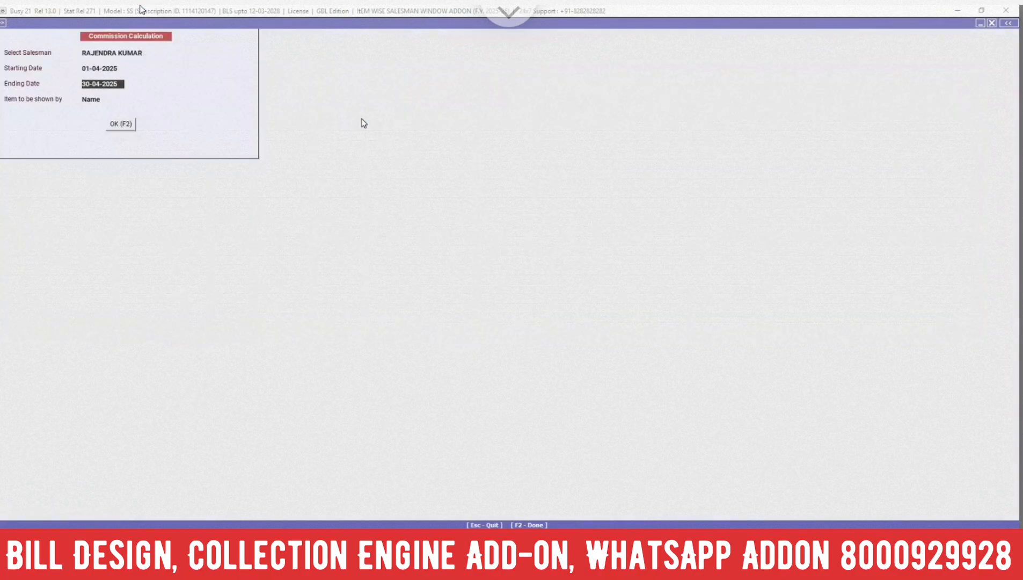
key(Return)
key(Return)
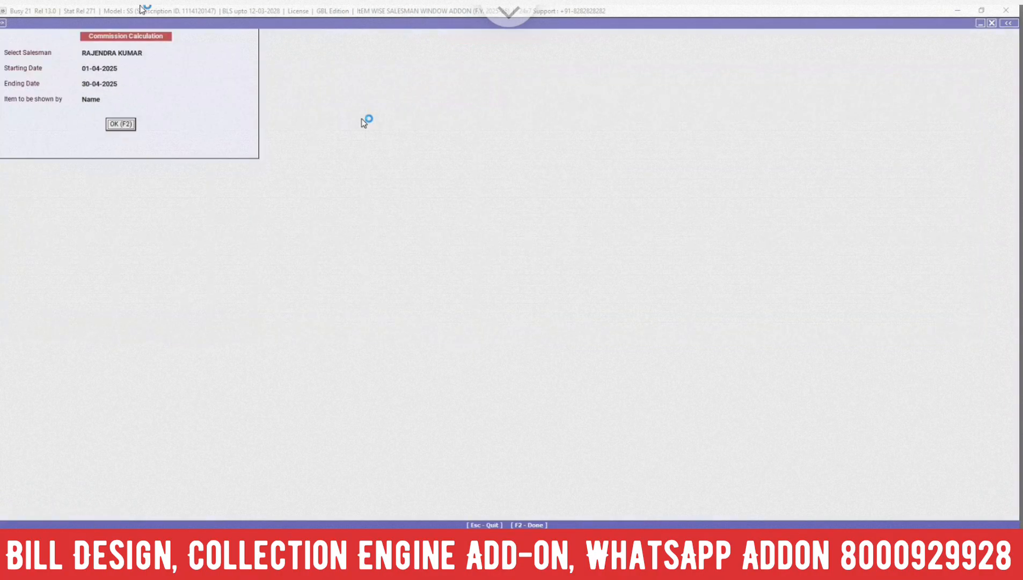
key(Return)
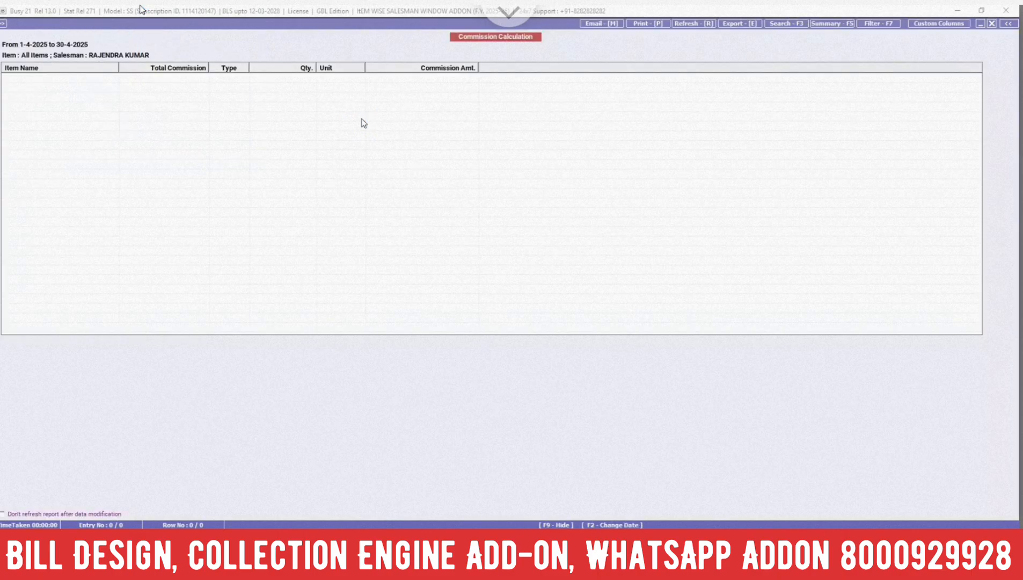
Change the report period to 1-4-2025 through 31-3-2026 and narrow the Commission Amt. column
key(F2)
text(1-4)
key(Return)
text(31-3)
key(Return)
key(Return)
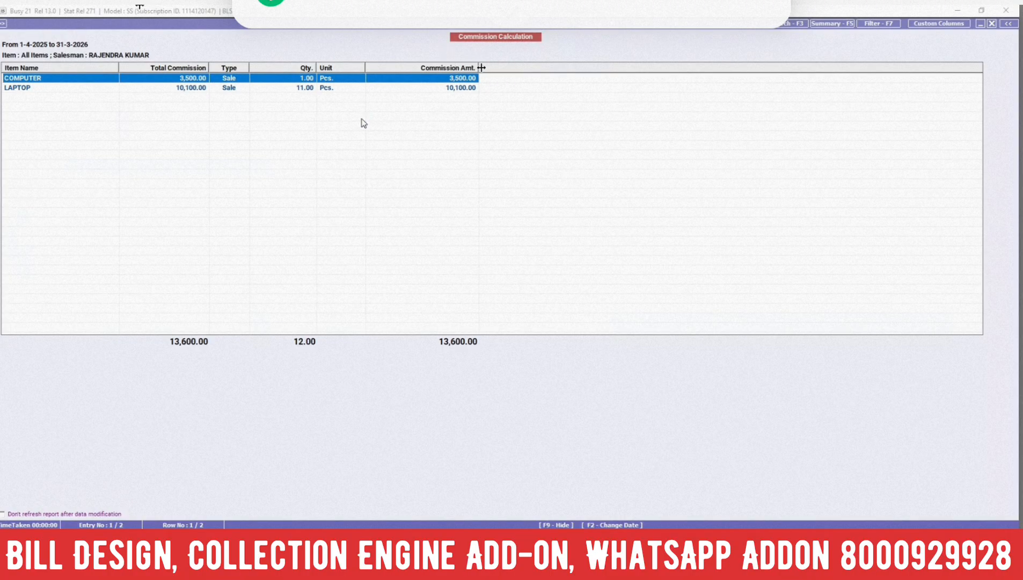
drag(479, 65, 443, 67)
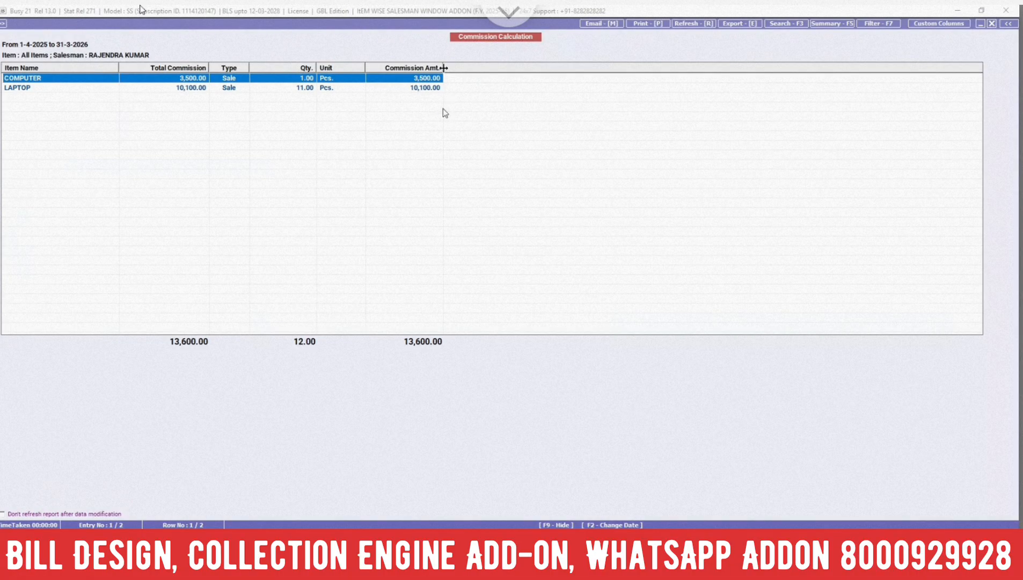